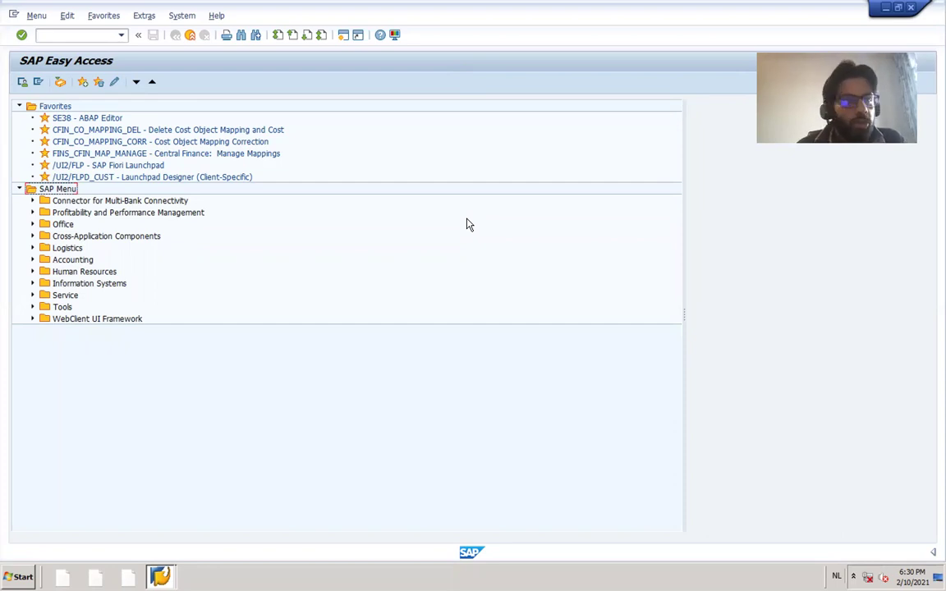
Enter the transaction code CFINIMG in the command field.
{"action": "left_click", "coordinate": [90, 36]}
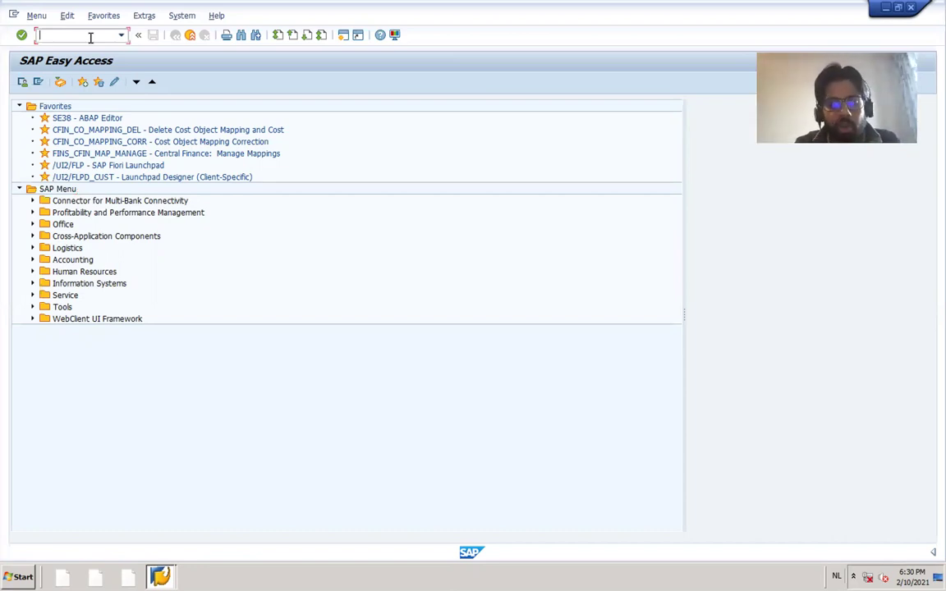
{"action": "type", "text": "cf"}
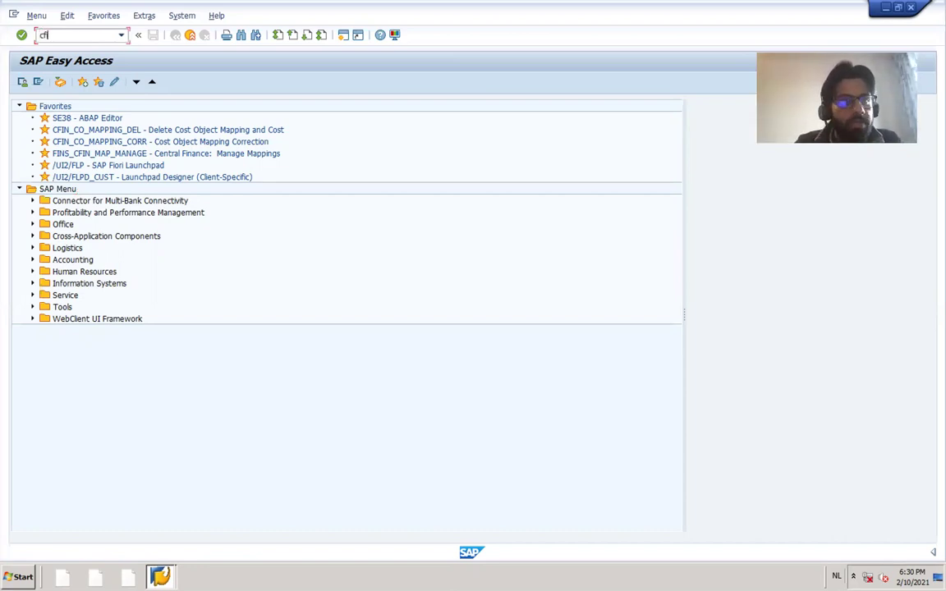
{"action": "type", "text": "inimg"}
Launch CFINIMG and expand Target System Settings > Initial Load down to Selected Company Codes activities.
{"action": "key", "text": "Return"}
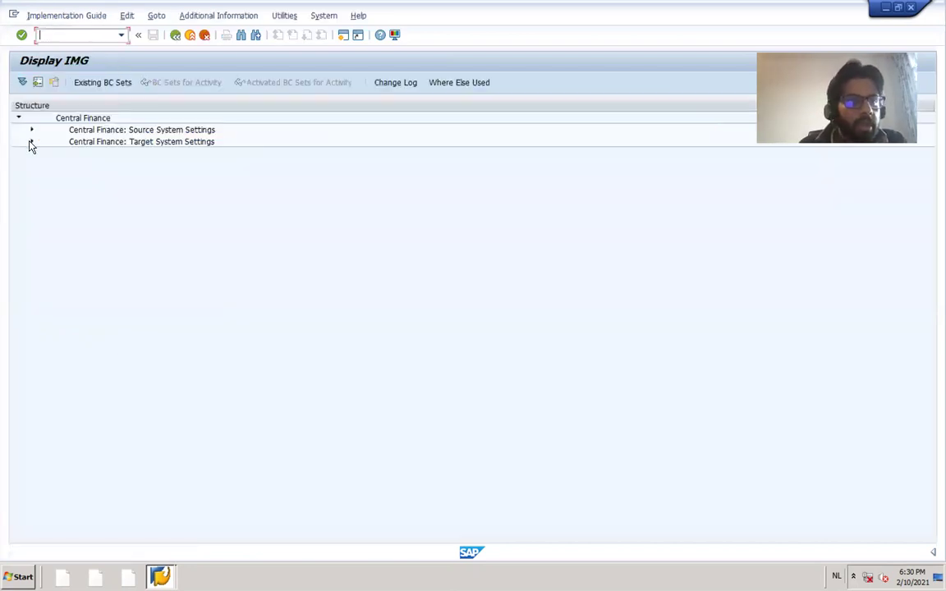
{"action": "left_click", "coordinate": [31, 143]}
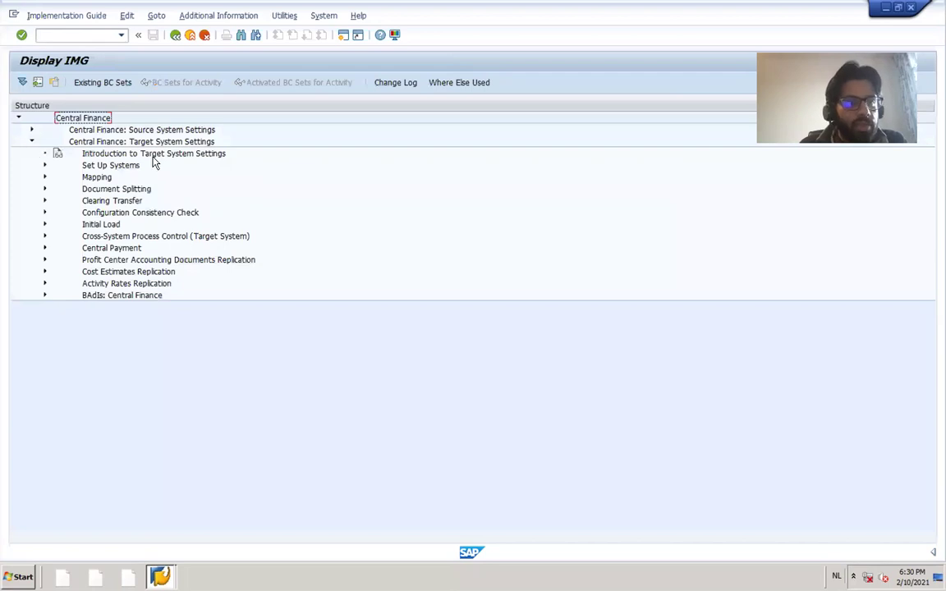
{"action": "left_click", "coordinate": [32, 142]}
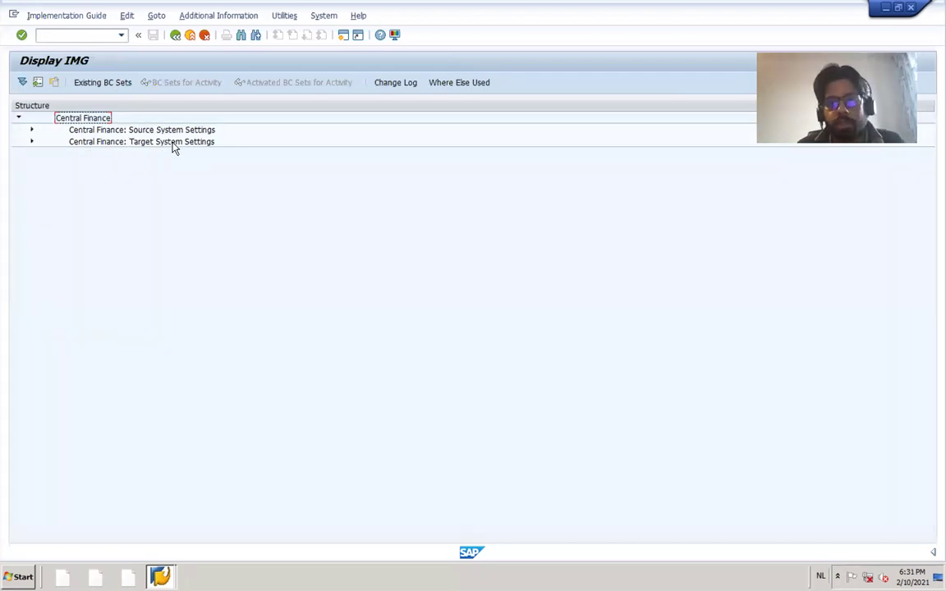
{"action": "left_click", "coordinate": [32, 142]}
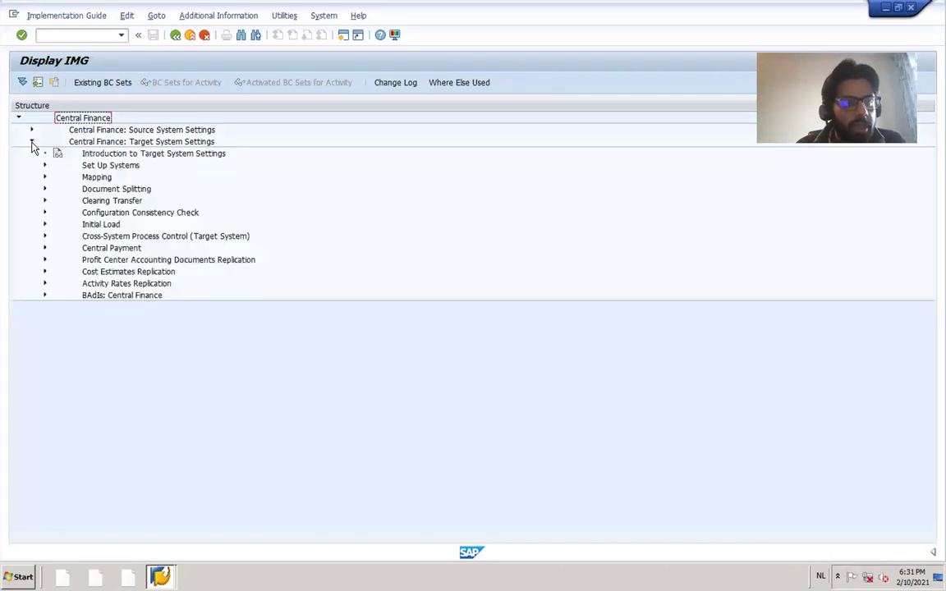
{"action": "left_click", "coordinate": [44, 225]}
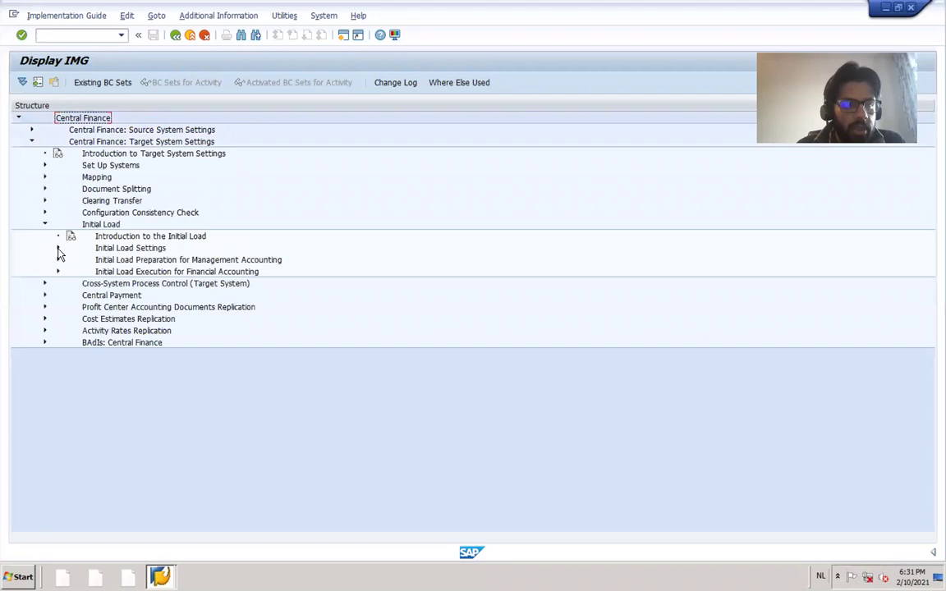
{"action": "left_click", "coordinate": [58, 249]}
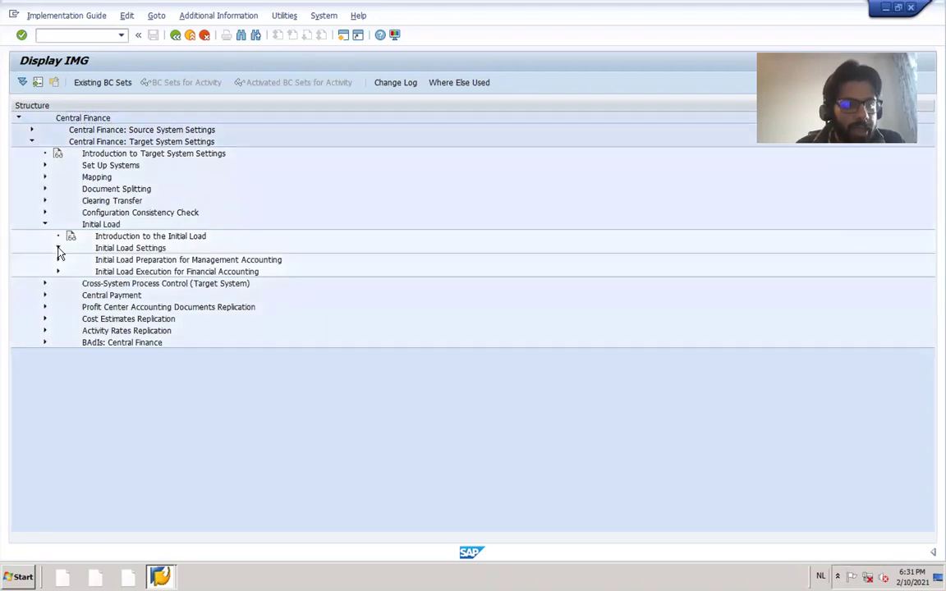
{"action": "left_click", "coordinate": [58, 249]}
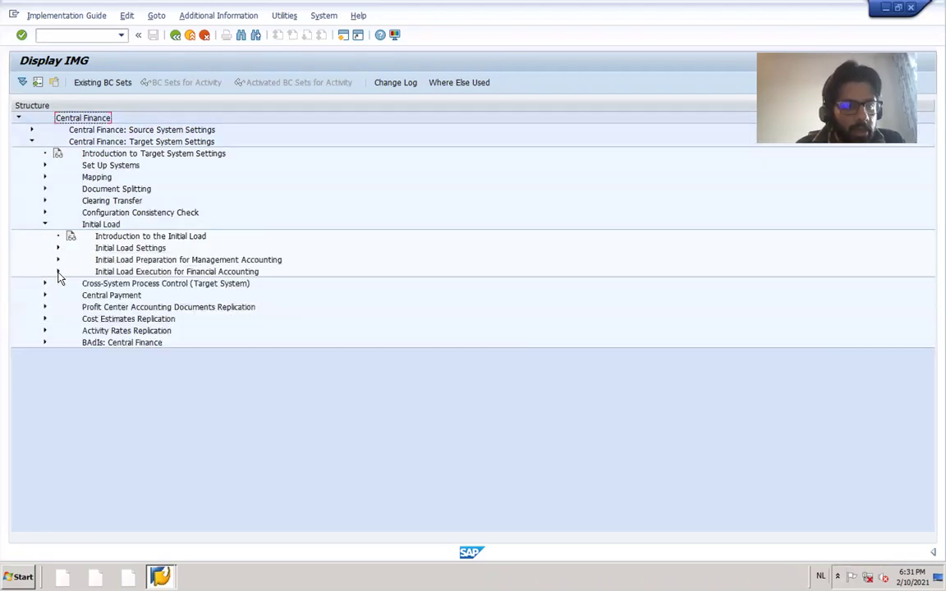
{"action": "left_click", "coordinate": [57, 272]}
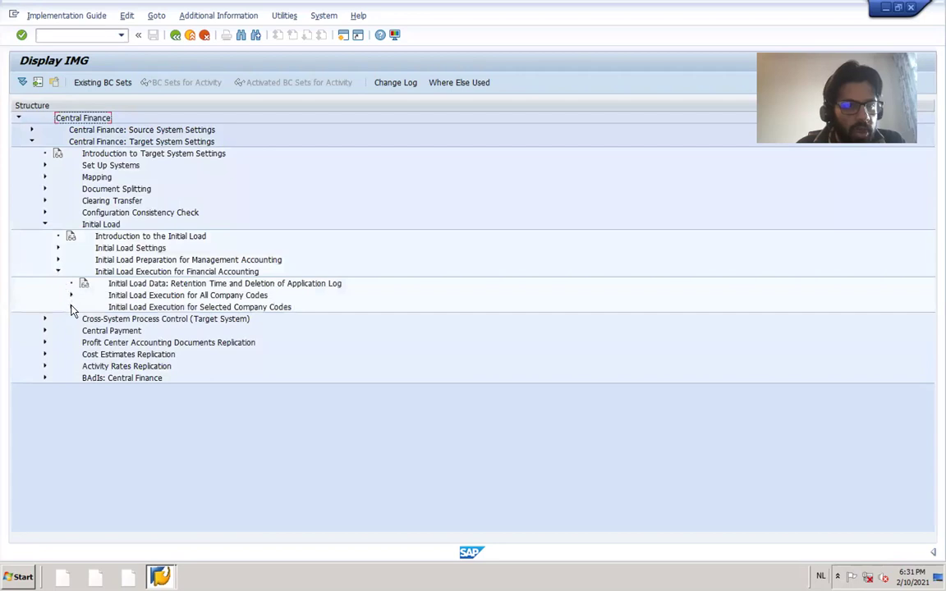
{"action": "left_click", "coordinate": [71, 307]}
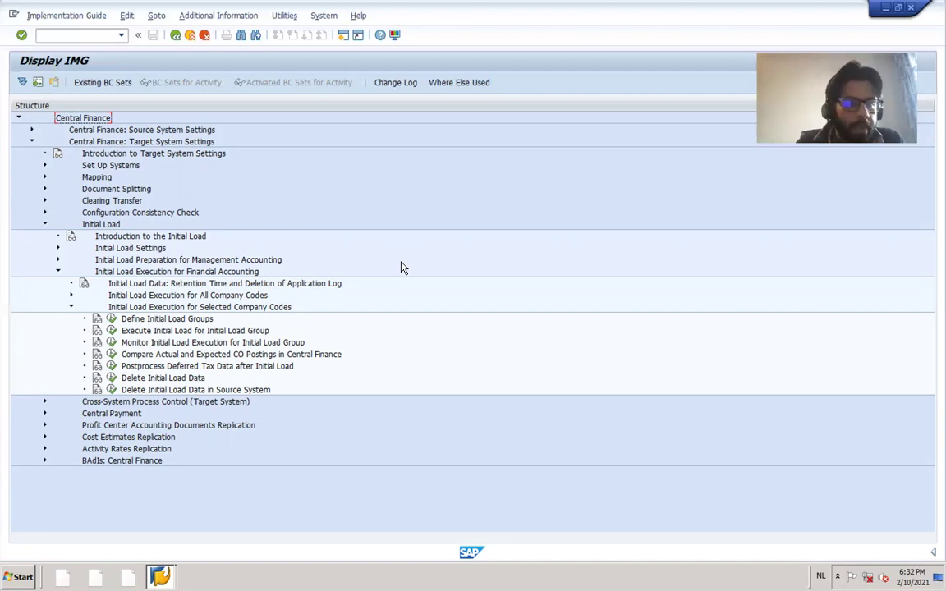
In Define Initial Load Groups, add group TEST described as 'Test Load Group for Demo'.
{"action": "left_click", "coordinate": [111, 320]}
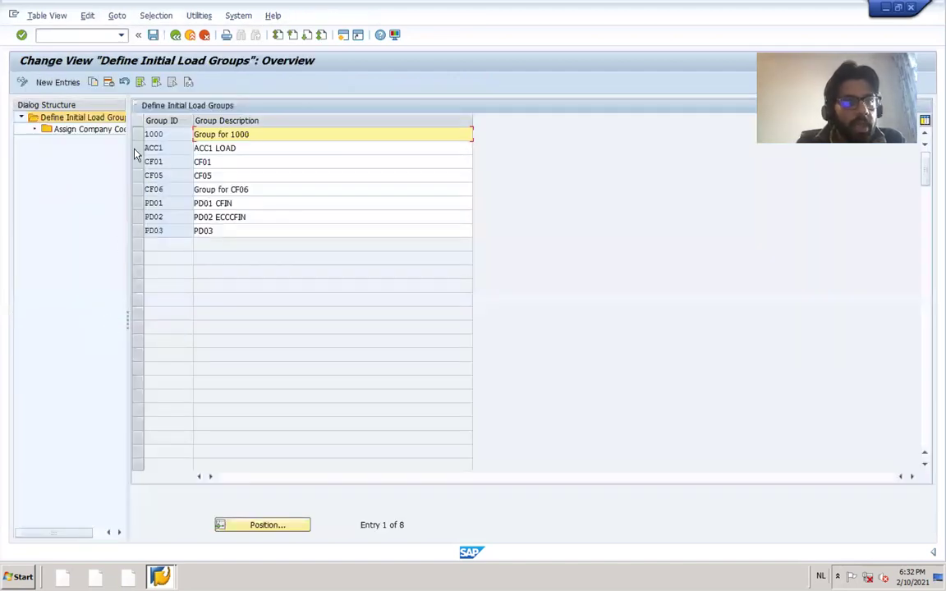
{"action": "left_click", "coordinate": [47, 84]}
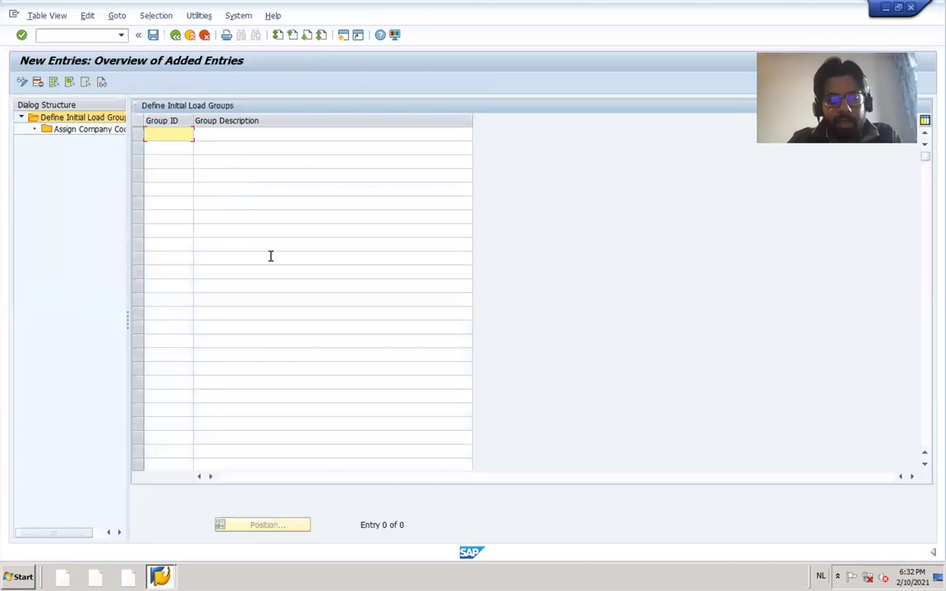
{"action": "type", "text": "TEST"}
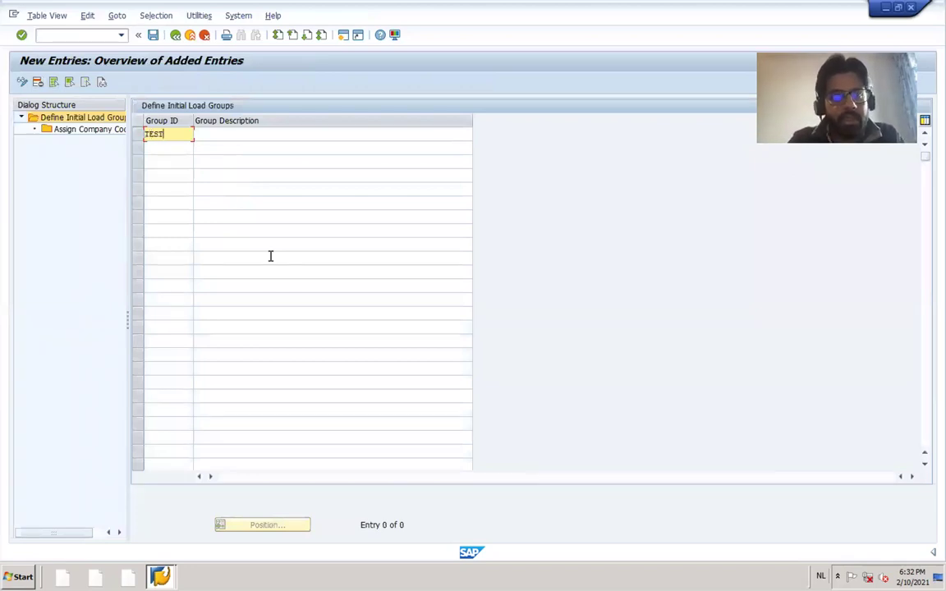
{"action": "key", "text": "Tab"}
{"action": "type", "text": "Test "}
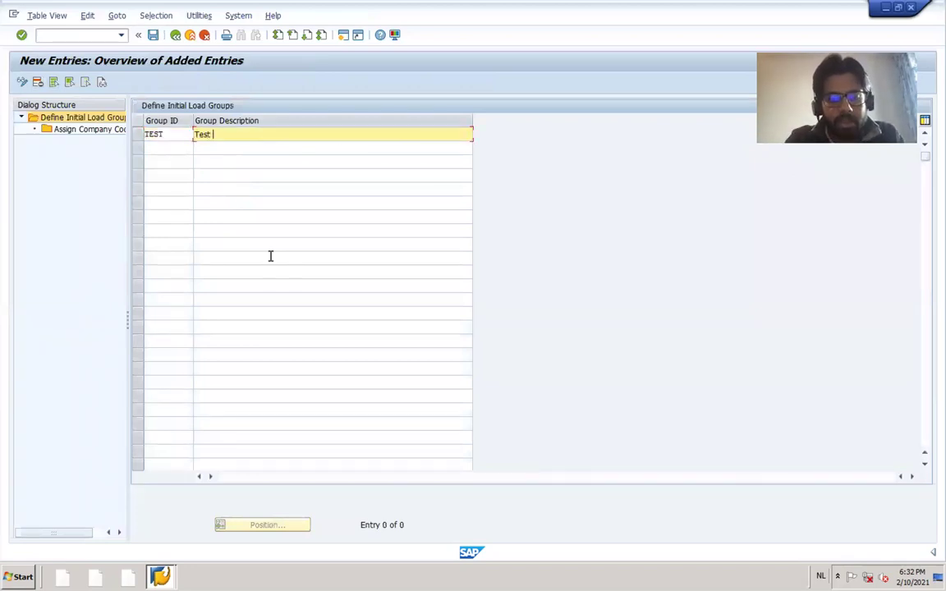
{"action": "type", "text": "Load Group "}
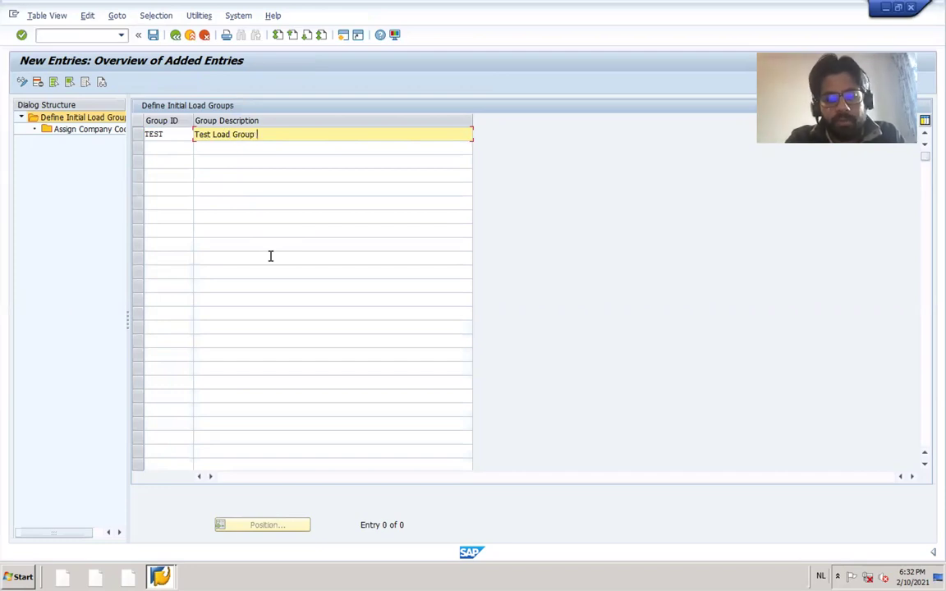
{"action": "type", "text": "for De"}
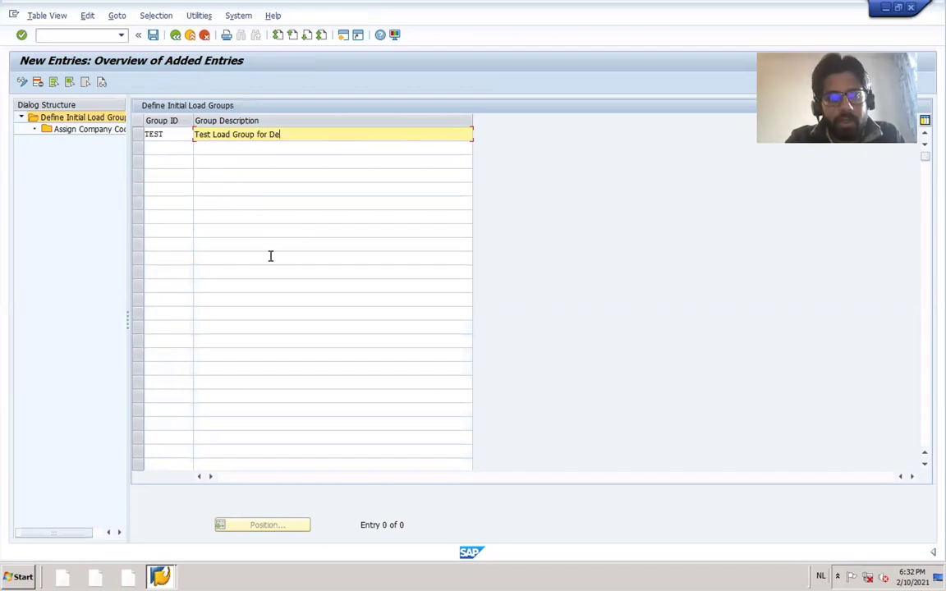
{"action": "type", "text": "mo"}
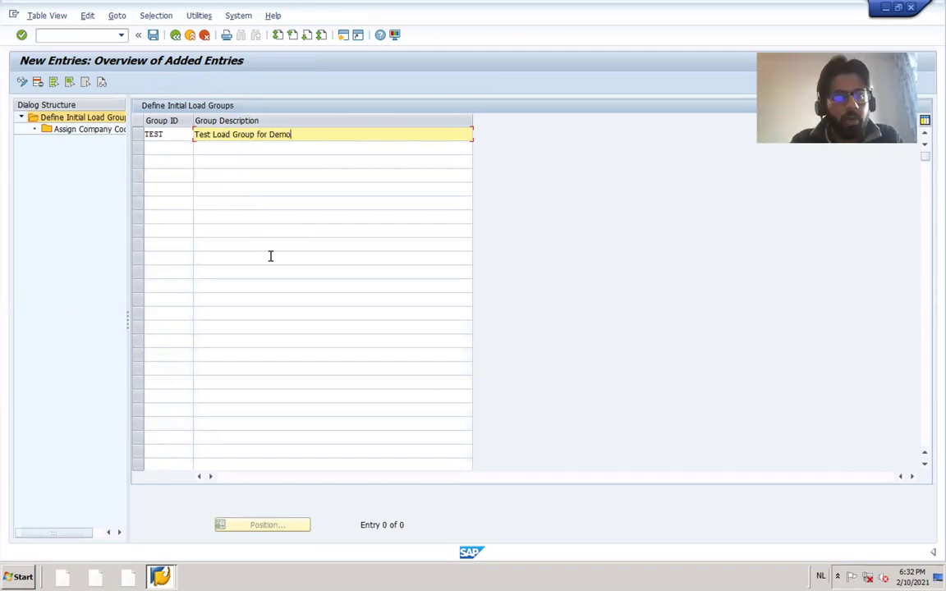
{"action": "left_click", "coordinate": [147, 145]}
{"action": "key", "text": "Return"}
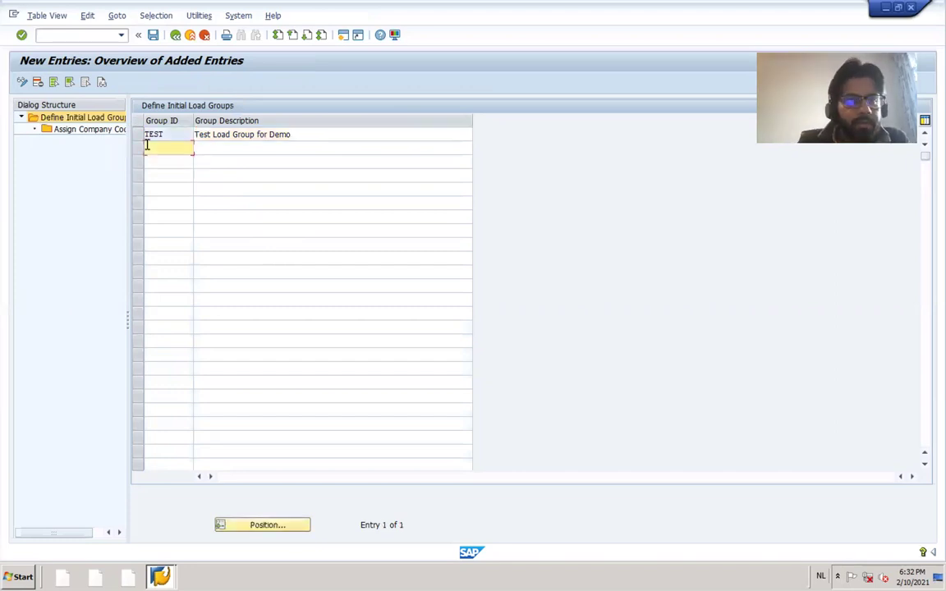
{"action": "left_click", "coordinate": [137, 134]}
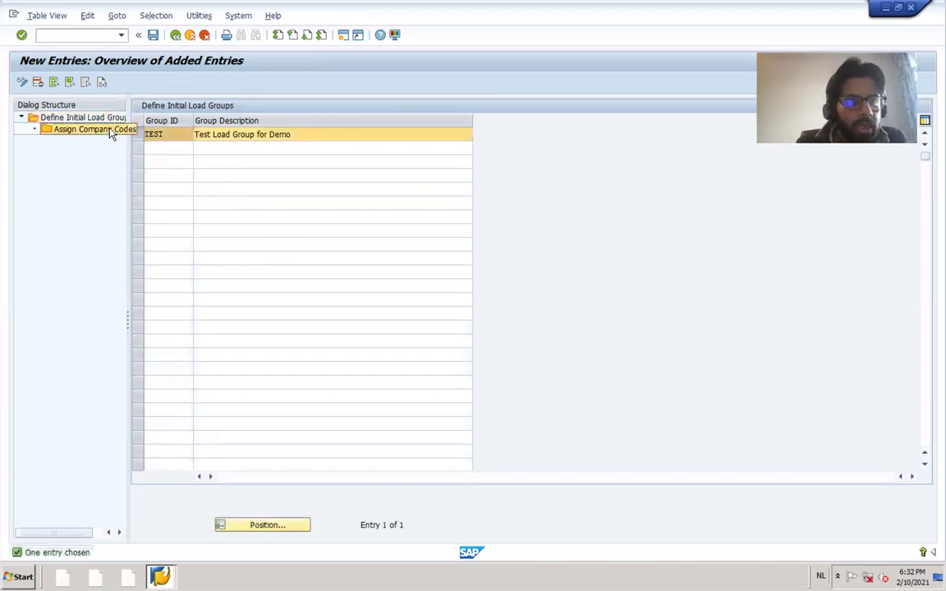
Add a company code assignment to group TEST using logical system EPDCLNT100.
{"action": "double_click", "coordinate": [111, 131]}
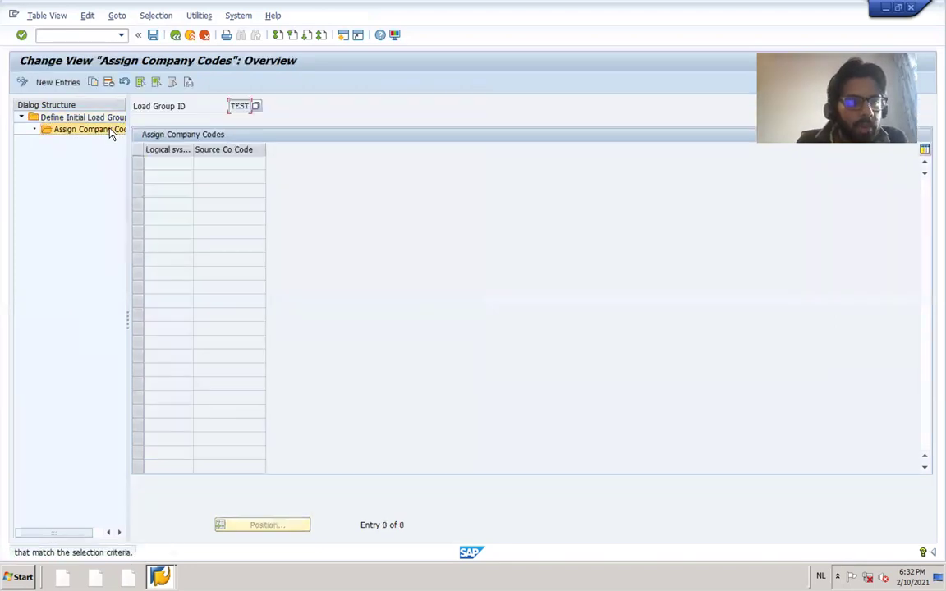
{"action": "left_click", "coordinate": [57, 84]}
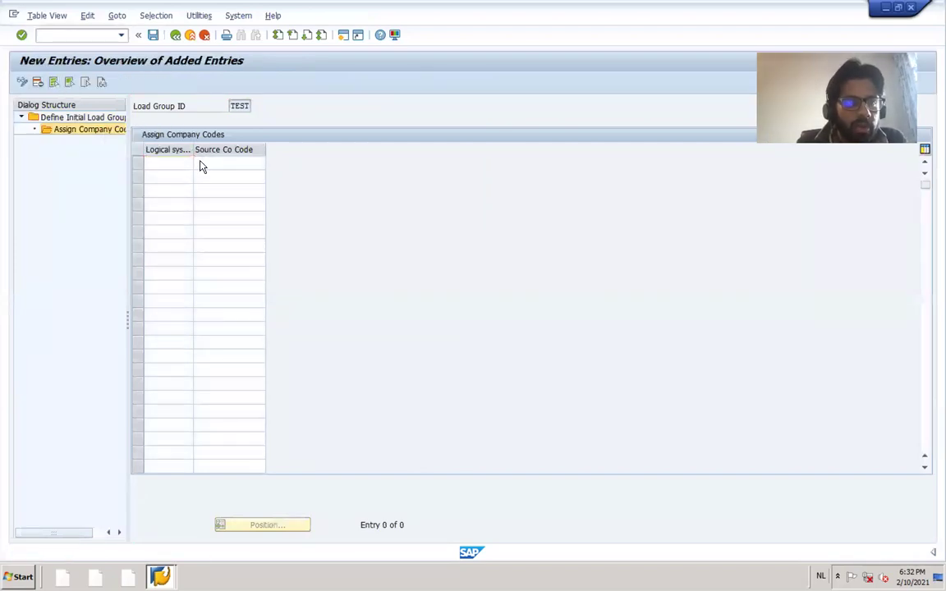
{"action": "key", "text": "F4"}
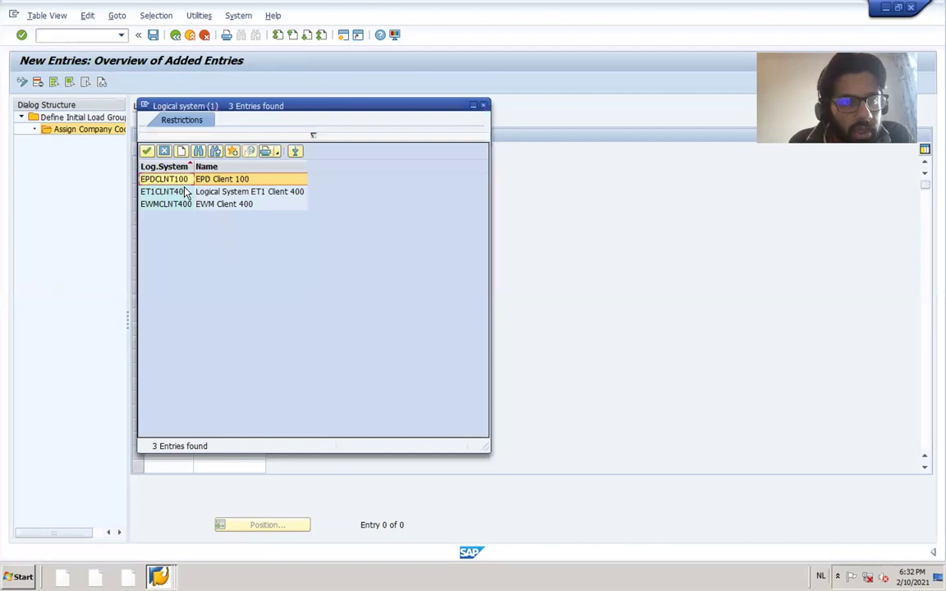
{"action": "double_click", "coordinate": [168, 179]}
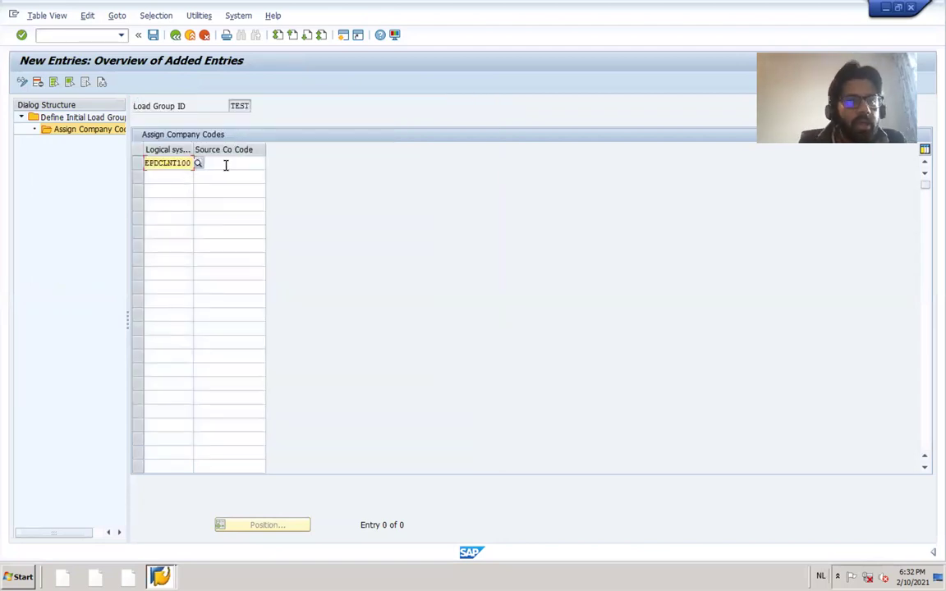
Enter source company code 1000, then replace the rejected value with CFN1.
{"action": "left_click", "coordinate": [226, 165]}
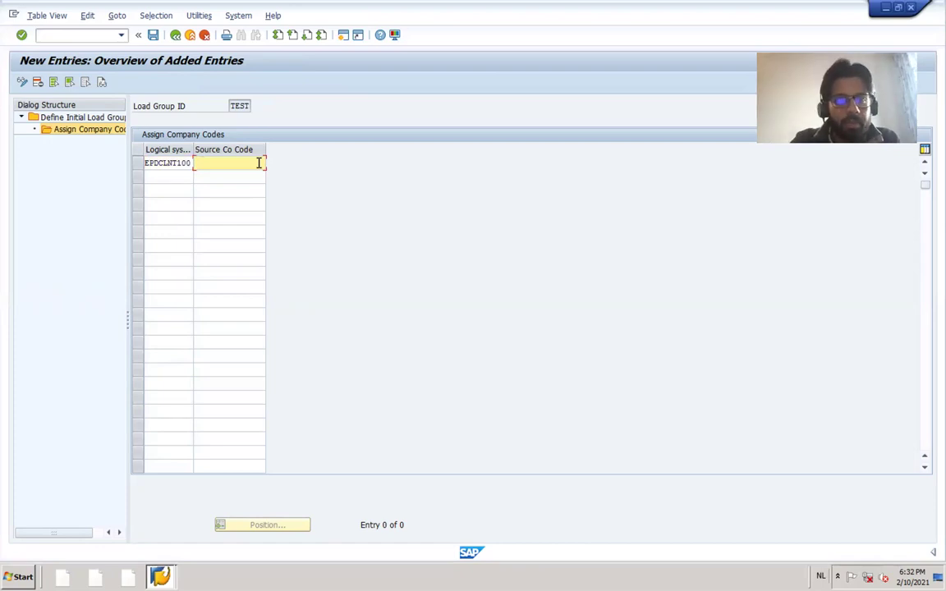
{"action": "type", "text": "1000"}
{"action": "key", "text": "Return"}
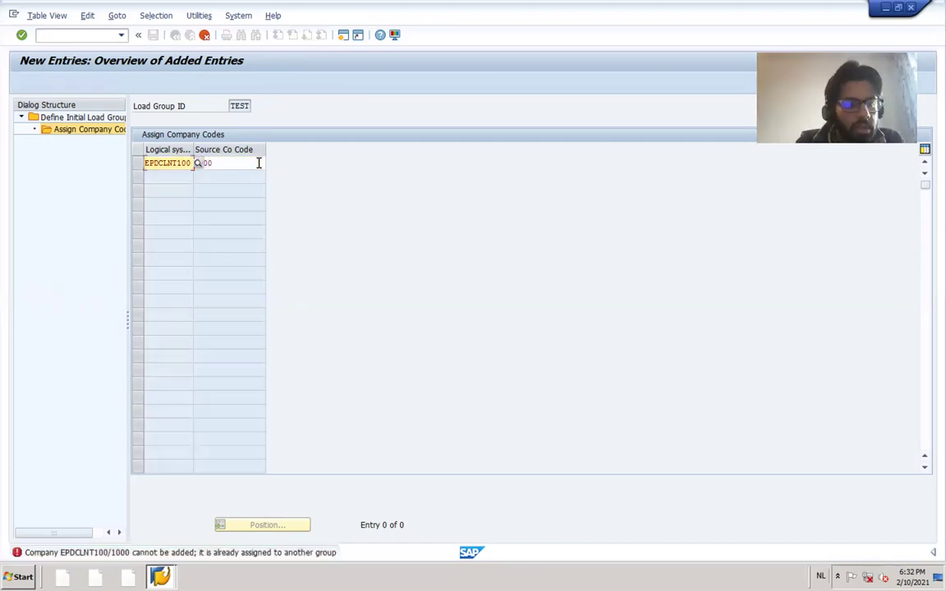
{"action": "left_click", "coordinate": [258, 163]}
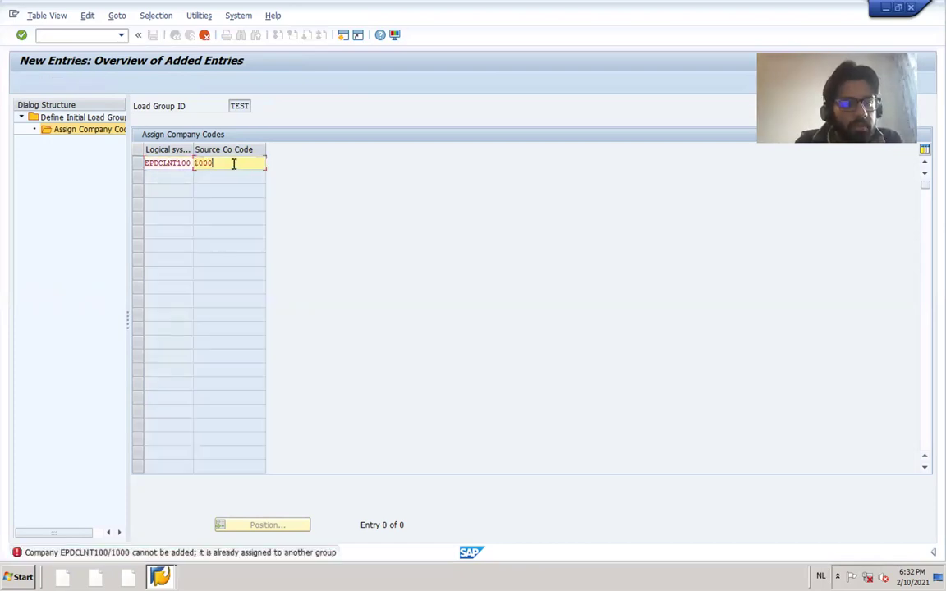
{"action": "key", "text": "shift+Home"}
{"action": "key", "text": "BackSpace"}
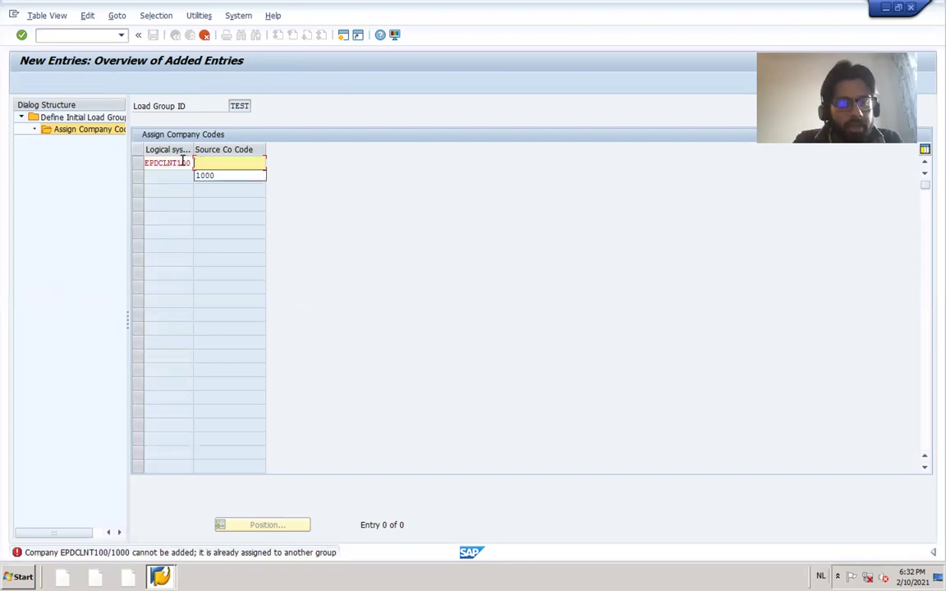
{"action": "type", "text": "CFI"}
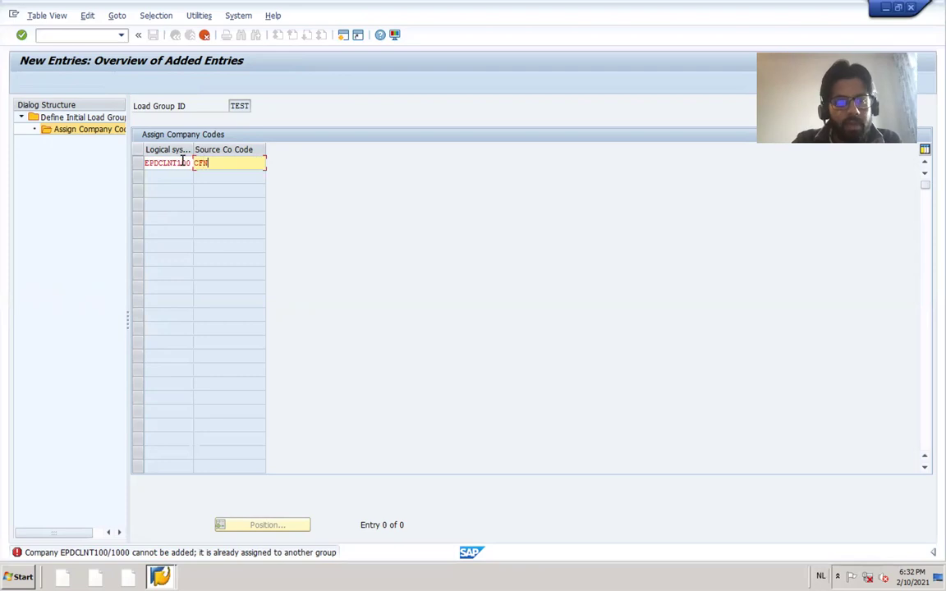
{"action": "type", "text": "1"}
{"action": "key", "text": "Return"}
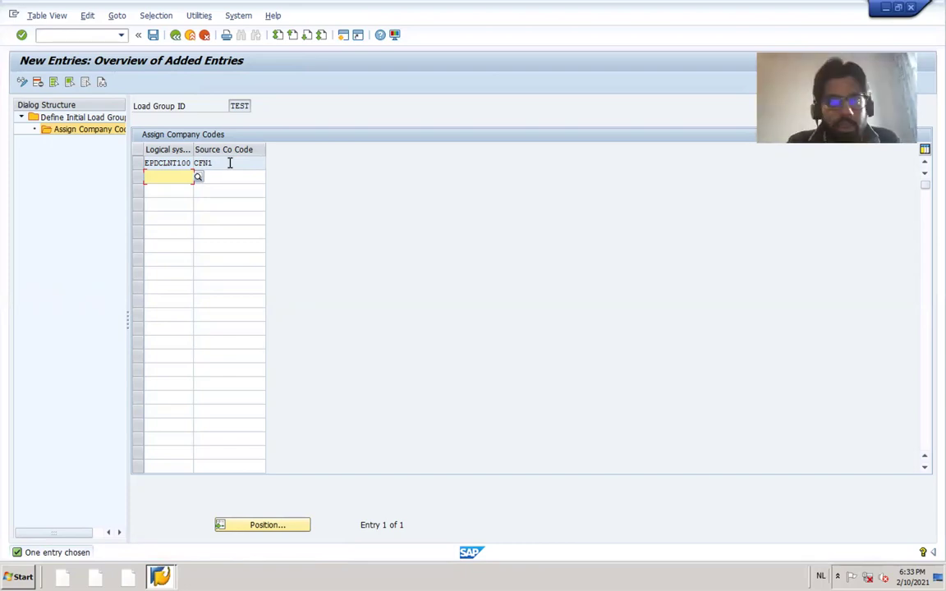
Save the assignment under a new customizing request with short description 'Test'.
{"action": "left_click", "coordinate": [153, 36]}
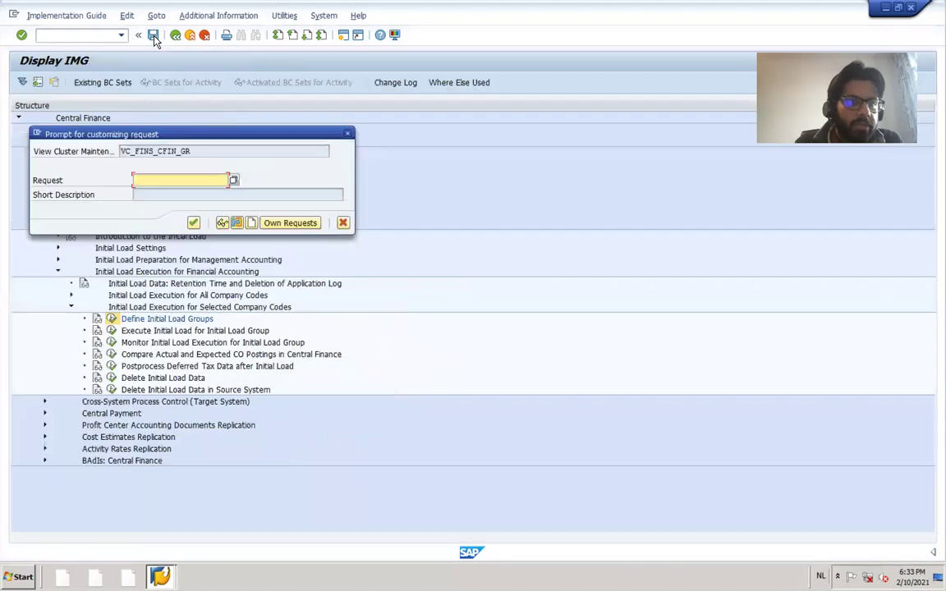
{"action": "left_click", "coordinate": [251, 222]}
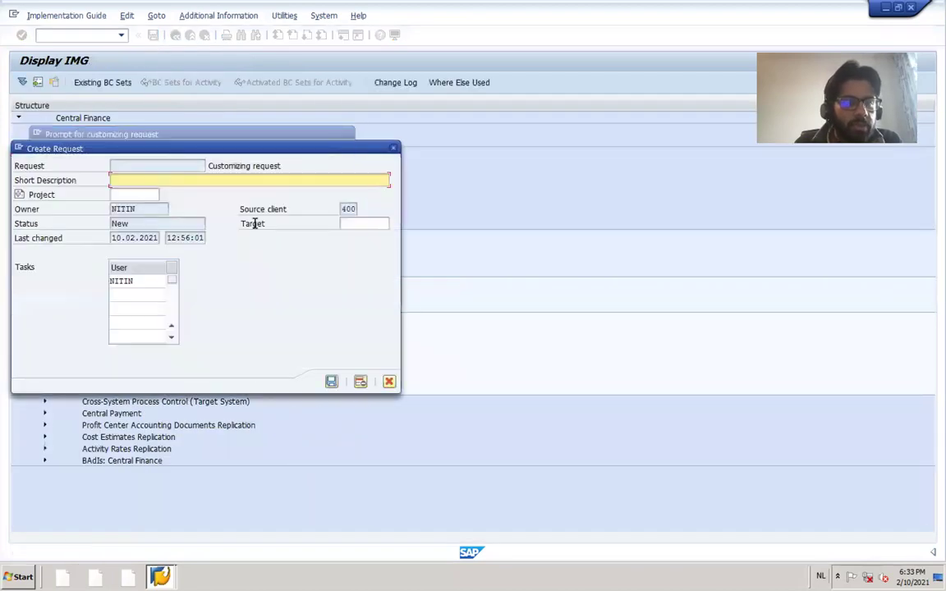
{"action": "left_click", "coordinate": [171, 188]}
{"action": "type", "text": "Test"}
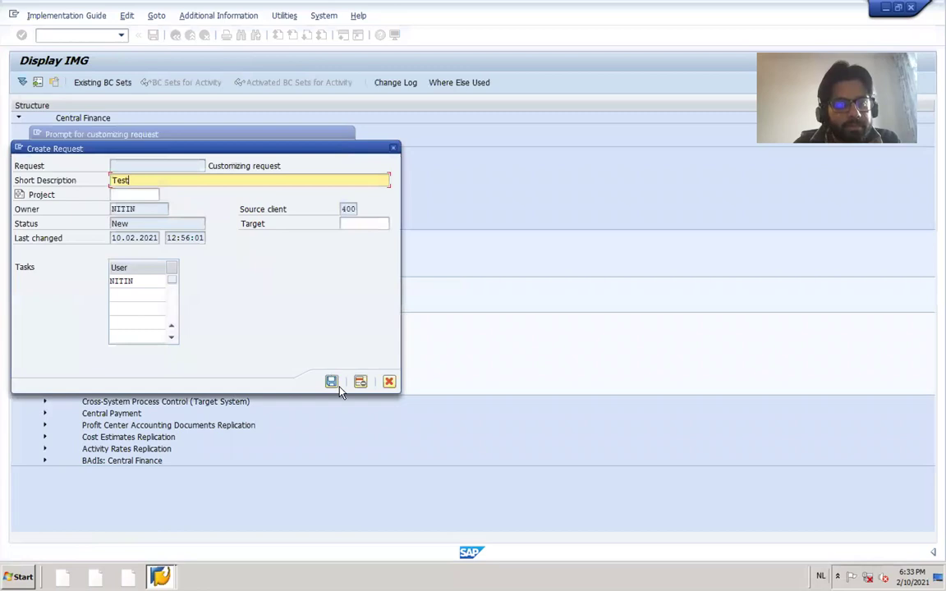
{"action": "left_click", "coordinate": [332, 381]}
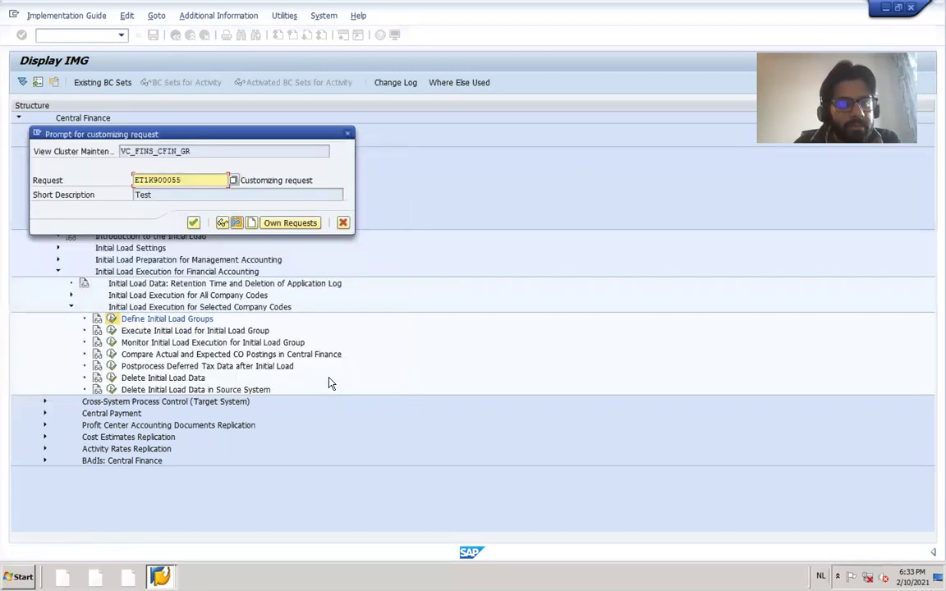
{"action": "left_click", "coordinate": [194, 223]}
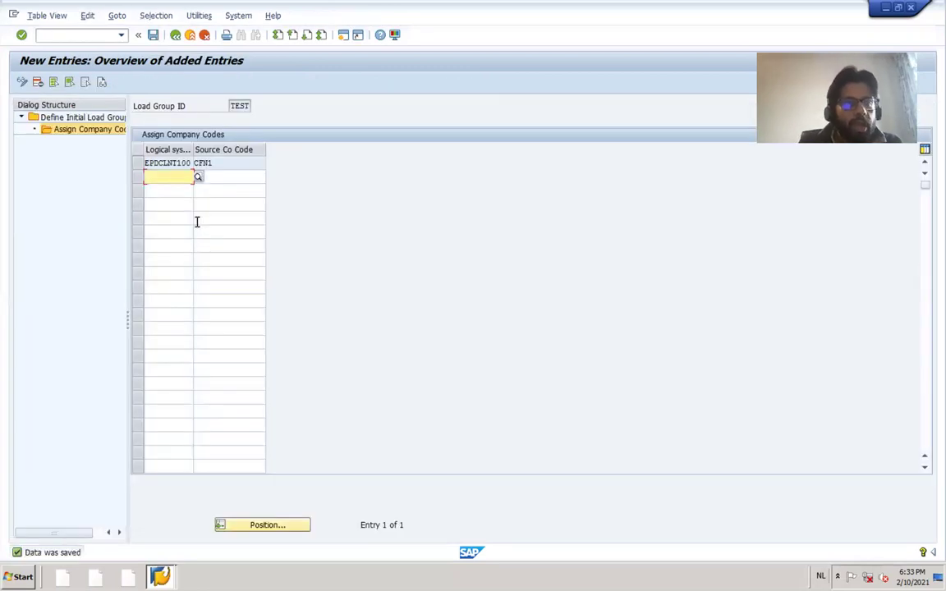
{"action": "double_click", "coordinate": [203, 163]}
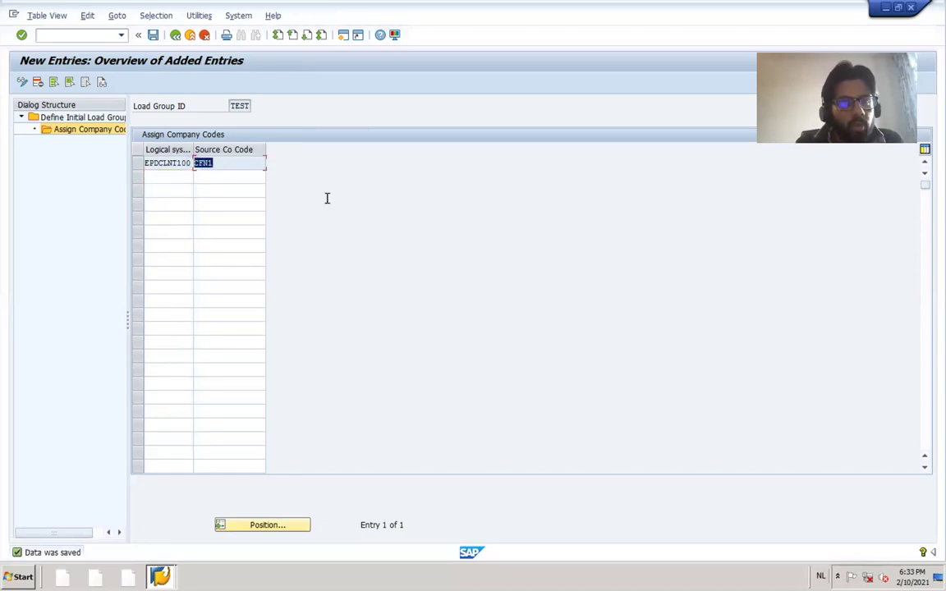
Go back through the load group screens to the Central Finance IMG tree.
{"action": "left_click", "coordinate": [180, 39]}
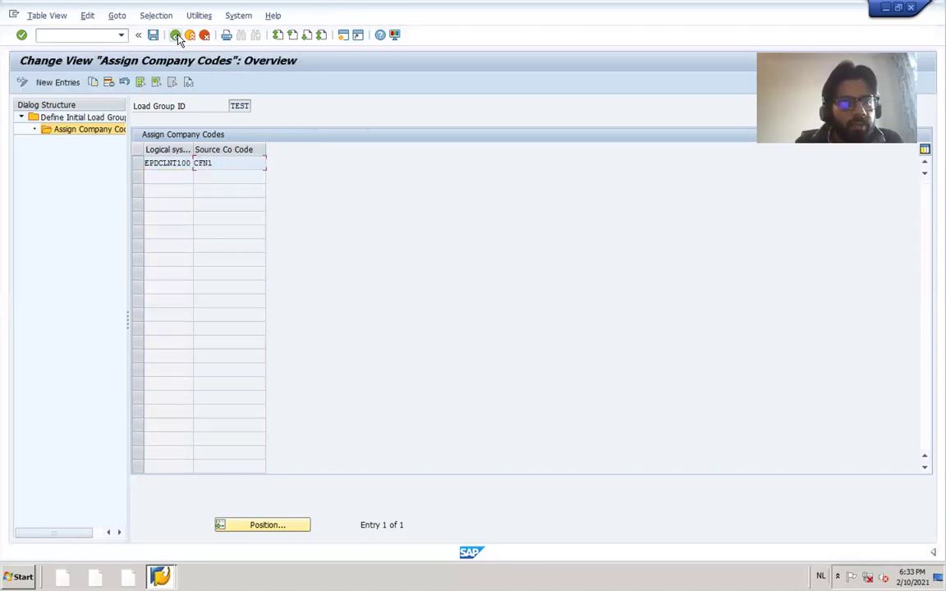
{"action": "left_click", "coordinate": [176, 36]}
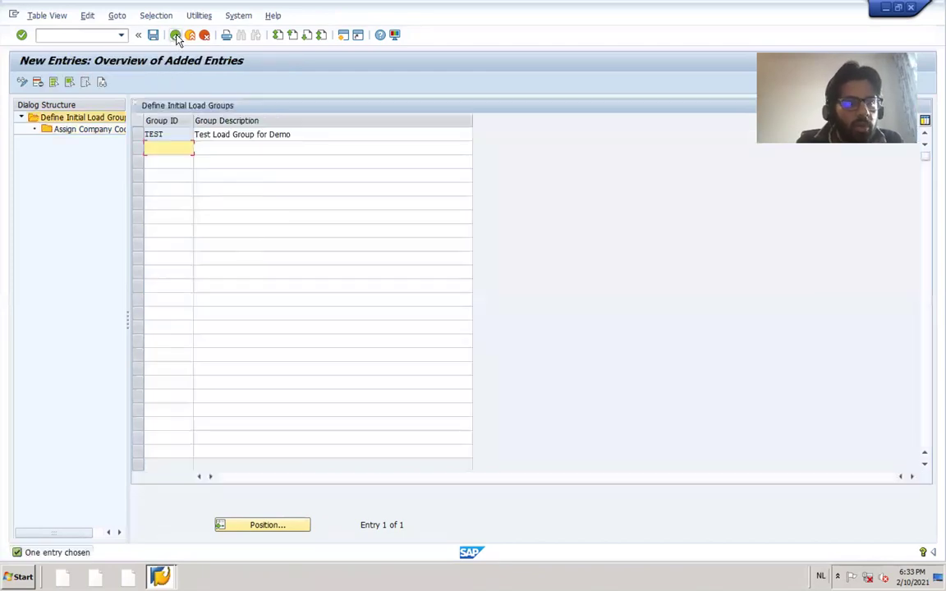
{"action": "left_click", "coordinate": [177, 38]}
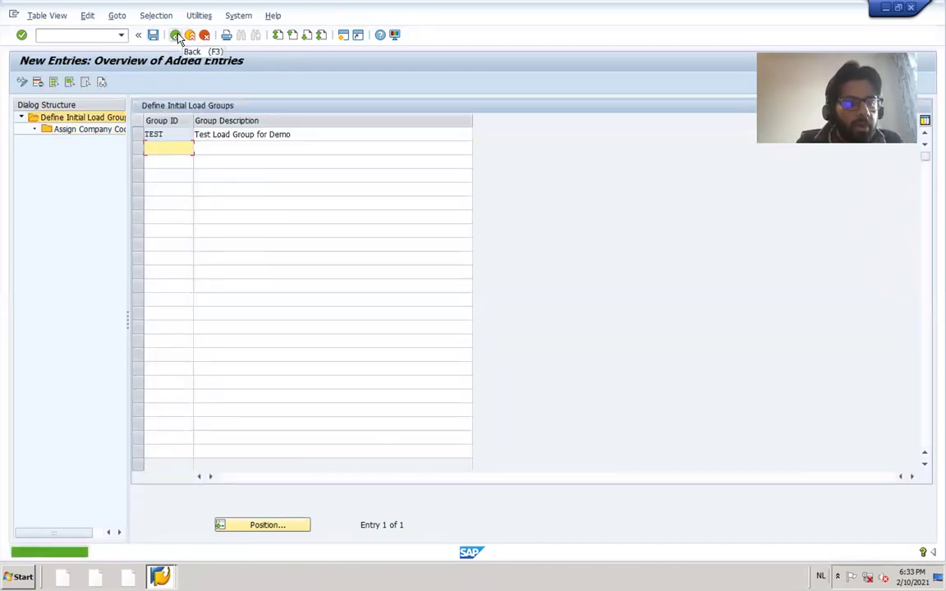
{"action": "left_click", "coordinate": [178, 37]}
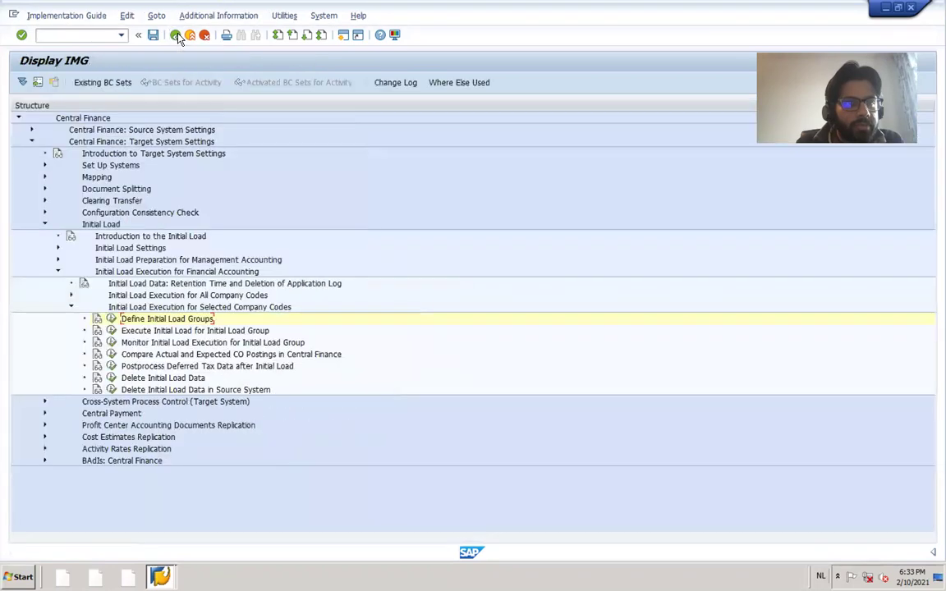
Open Execute Initial Load, select load group TEST and enter 10 batch jobs.
{"action": "left_click", "coordinate": [112, 332]}
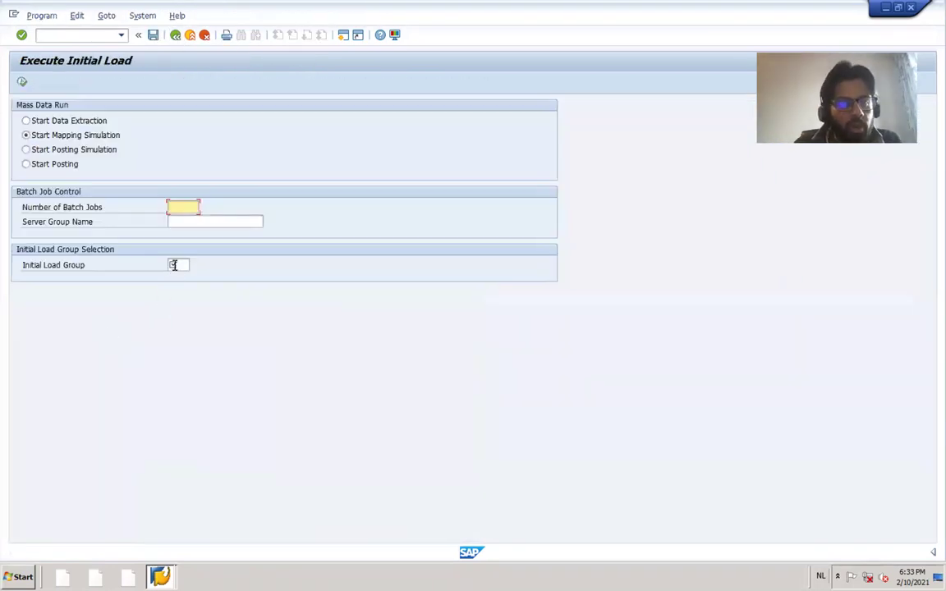
{"action": "left_click", "coordinate": [173, 265]}
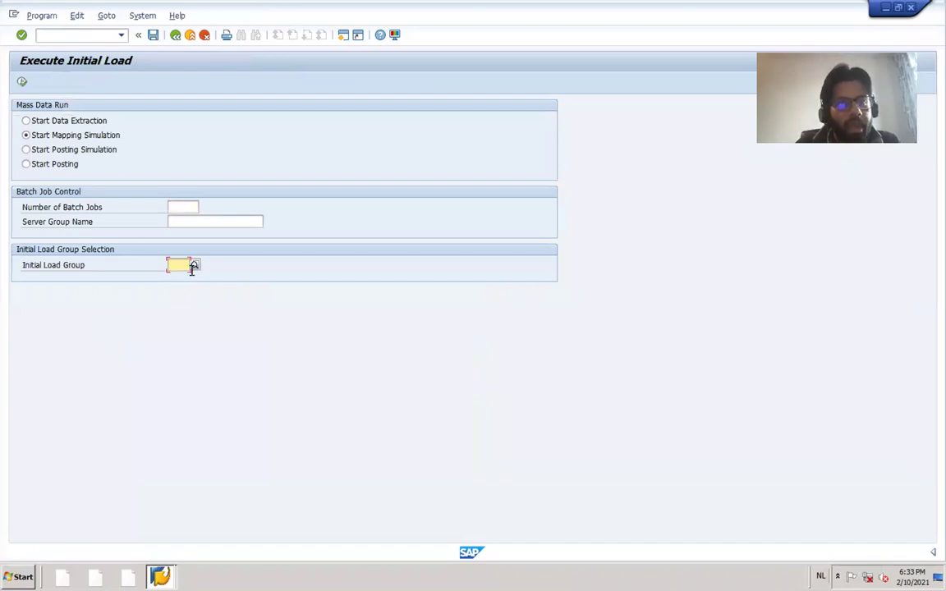
{"action": "left_click", "coordinate": [194, 268]}
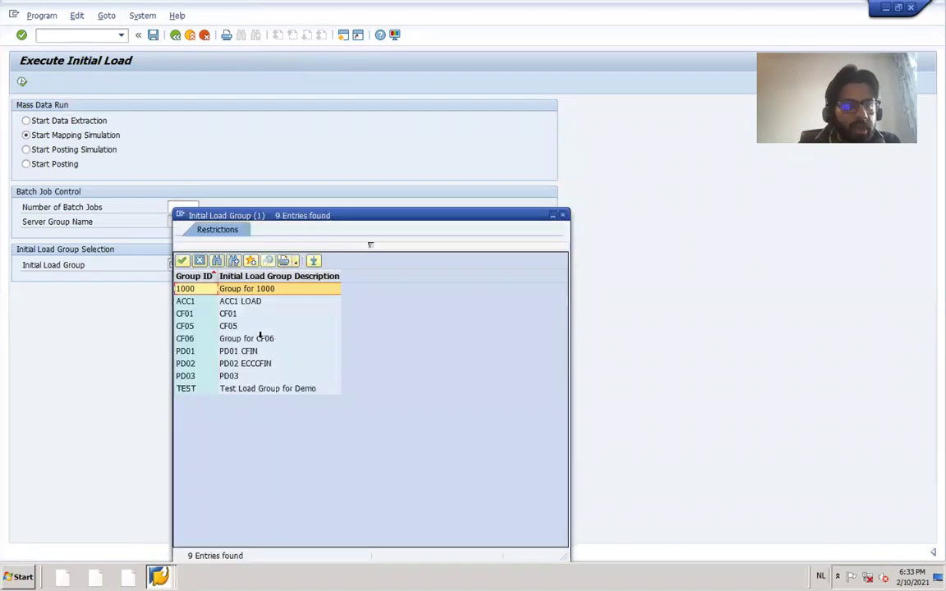
{"action": "double_click", "coordinate": [188, 391]}
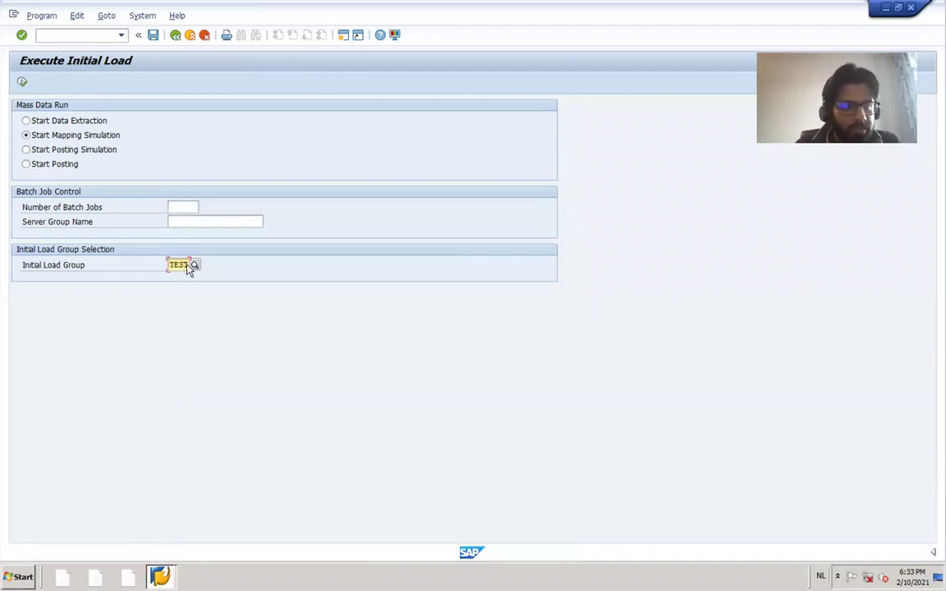
{"action": "left_click", "coordinate": [180, 206]}
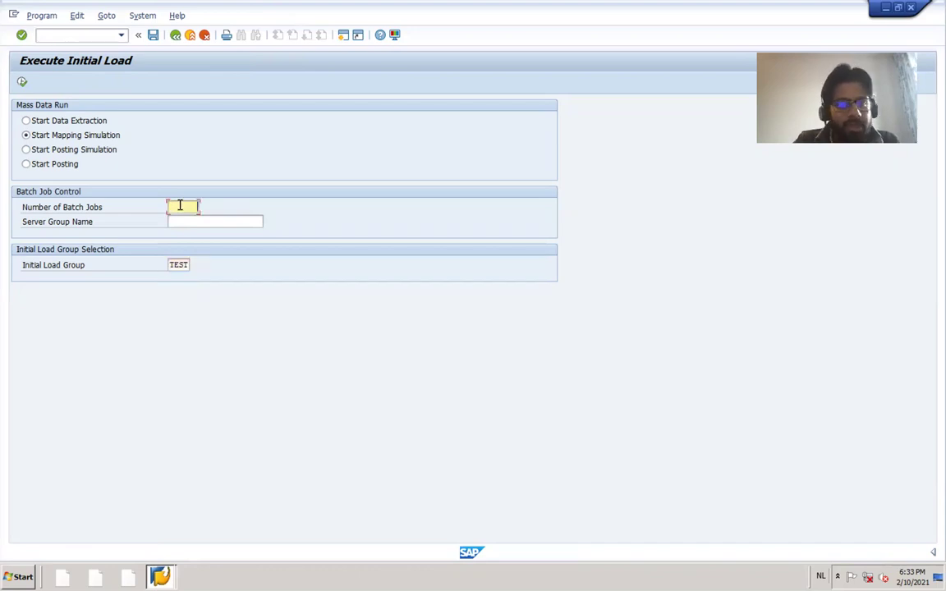
{"action": "type", "text": "10"}
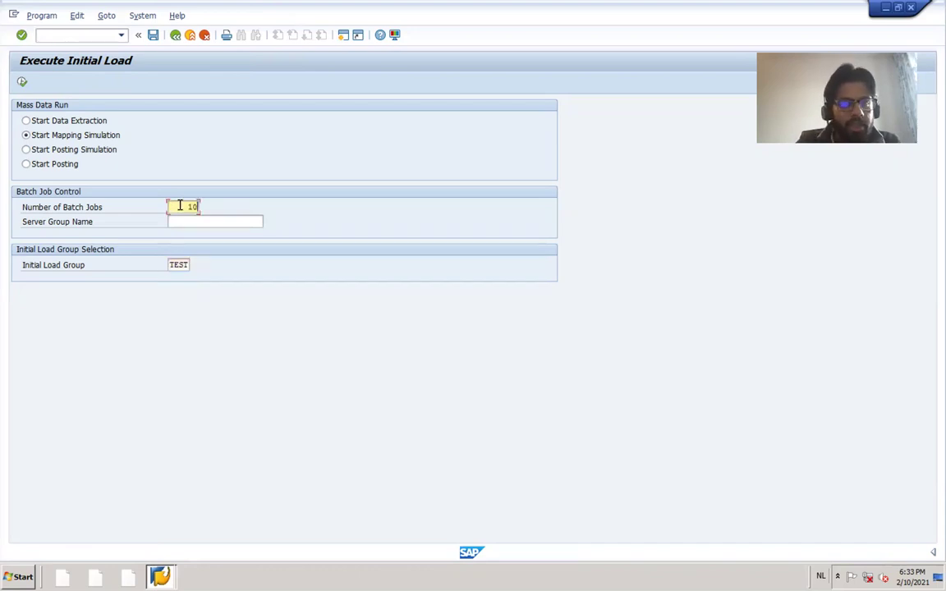
Cycle through the data extraction, mapping simulation and posting run types, then exit without running.
{"action": "left_click", "coordinate": [41, 123]}
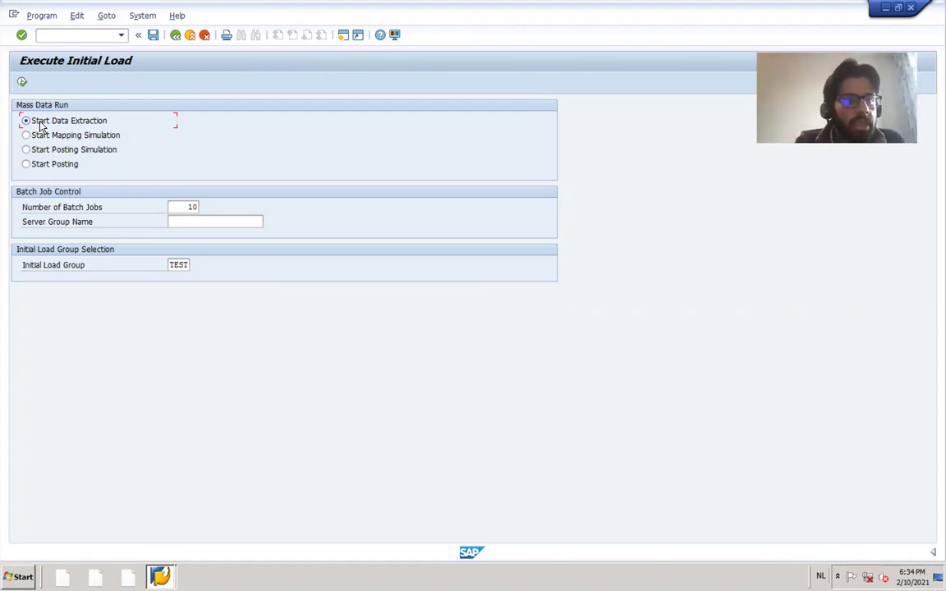
{"action": "left_click", "coordinate": [54, 137]}
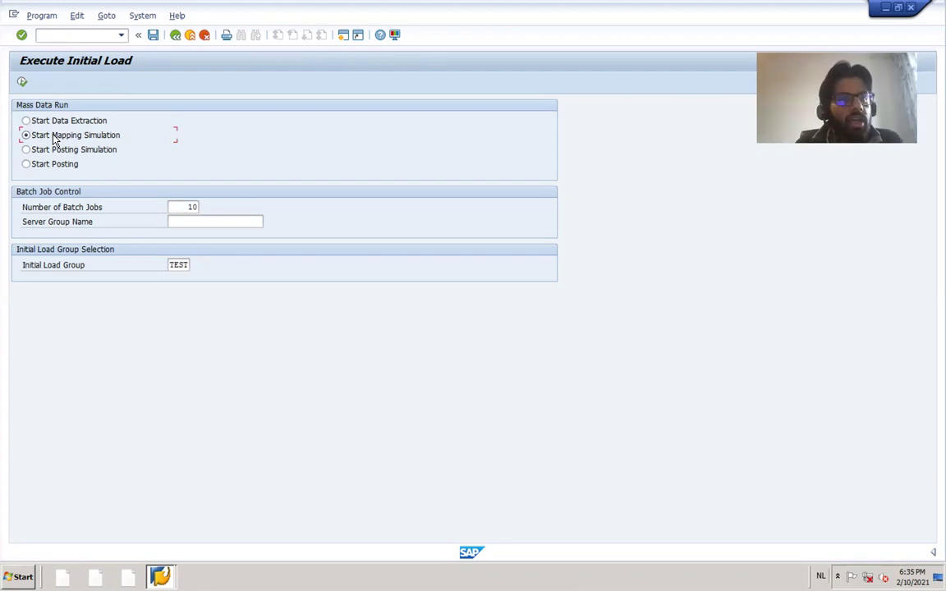
{"action": "left_click", "coordinate": [27, 164]}
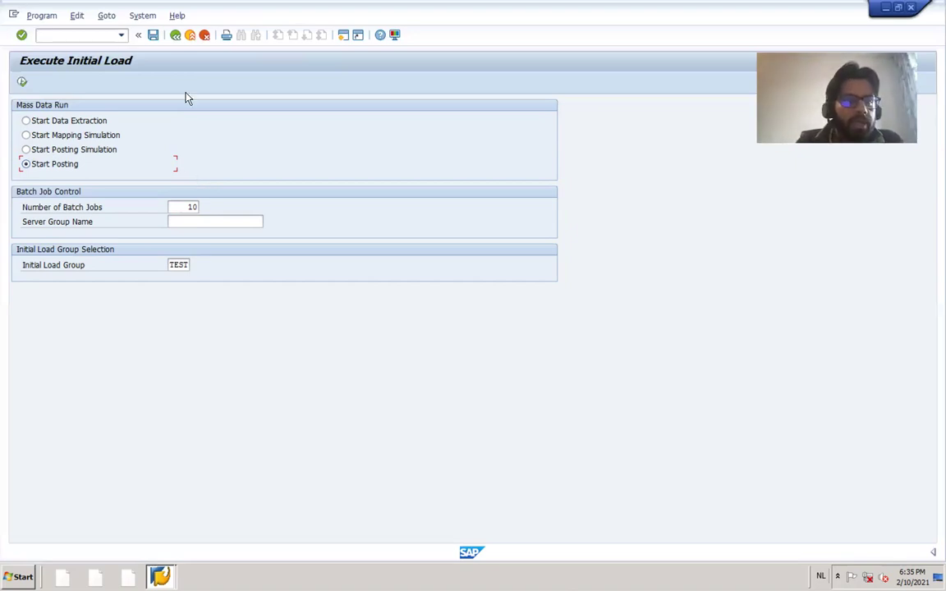
{"action": "left_click", "coordinate": [175, 36]}
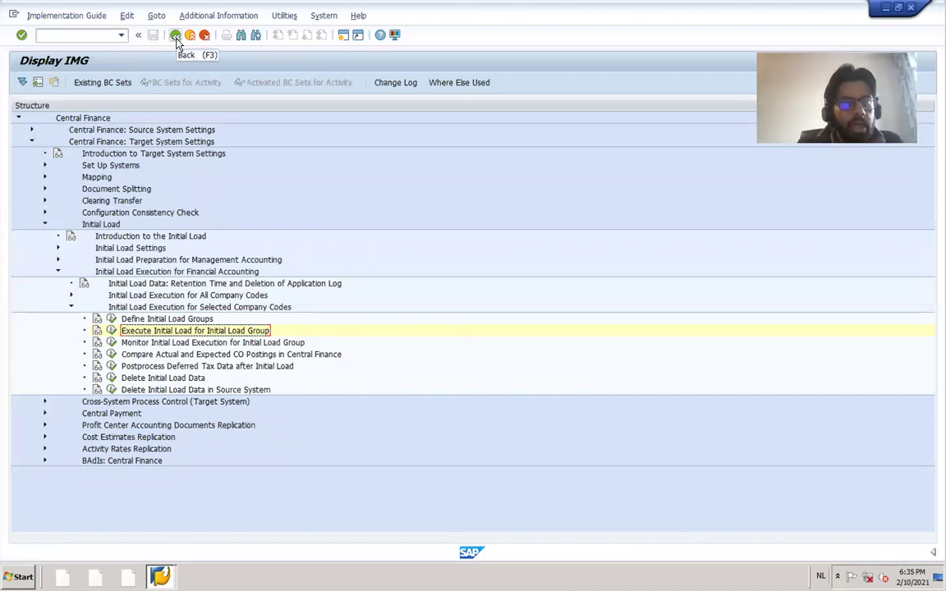
Run Monitor Data Extraction for load group 1000 and select Repeated Run 1's Finished count.
{"action": "left_click", "coordinate": [113, 342]}
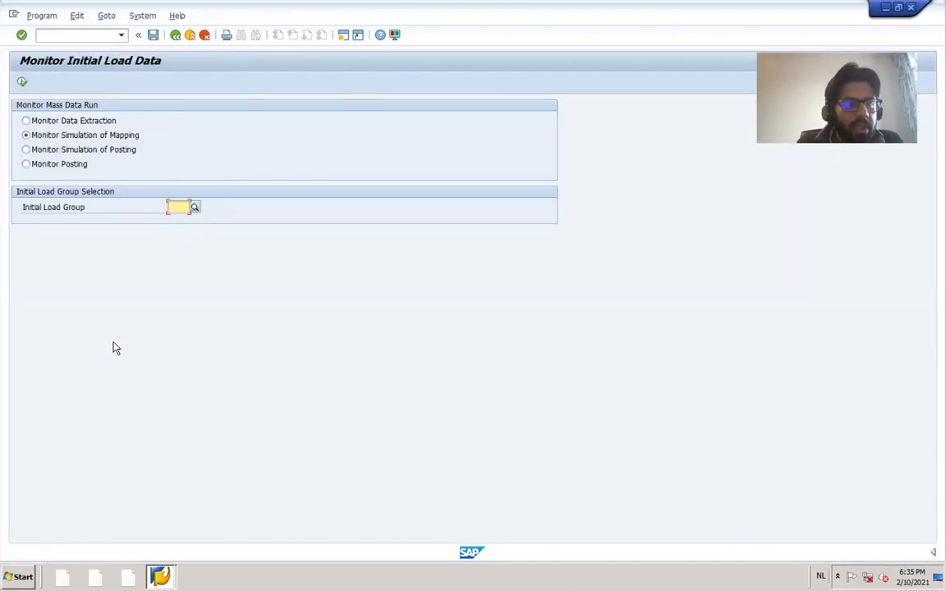
{"action": "left_click", "coordinate": [91, 123]}
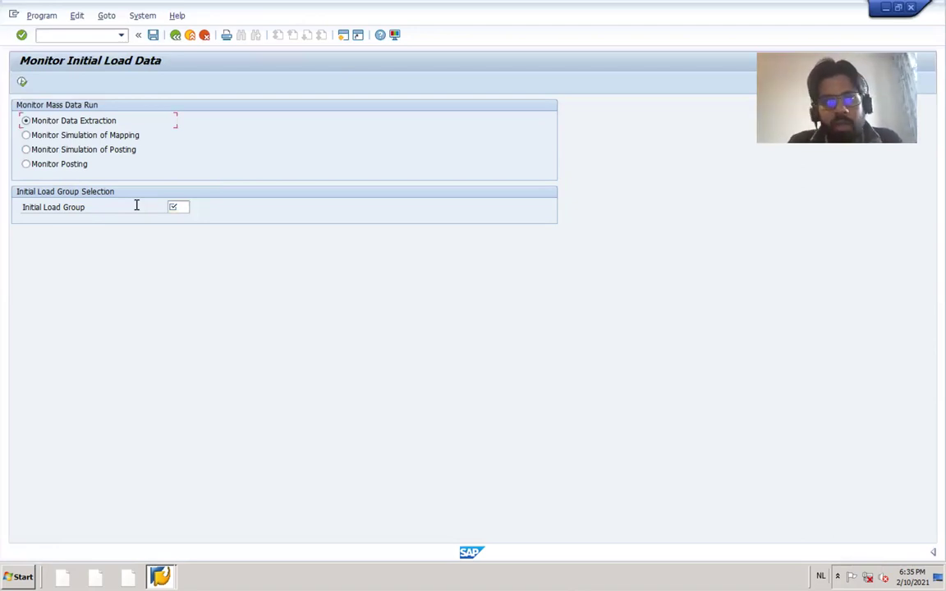
{"action": "left_click", "coordinate": [194, 208]}
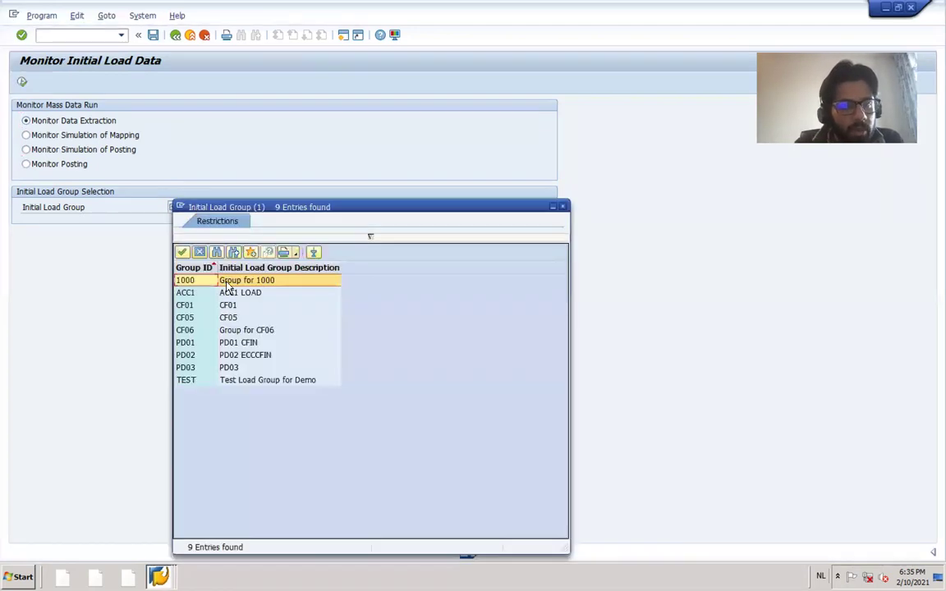
{"action": "double_click", "coordinate": [228, 283]}
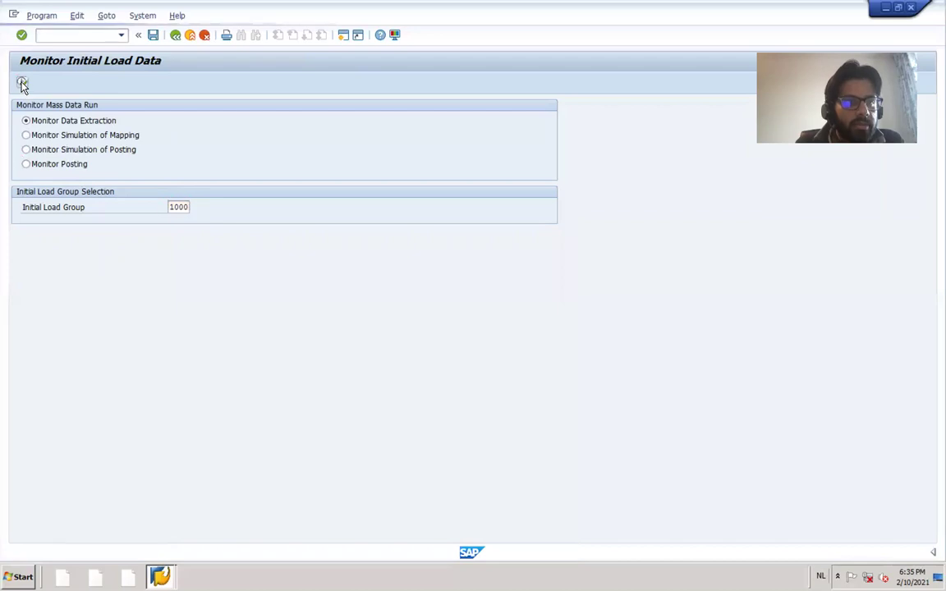
{"action": "left_click", "coordinate": [22, 82]}
{"action": "left_click", "coordinate": [481, 184]}
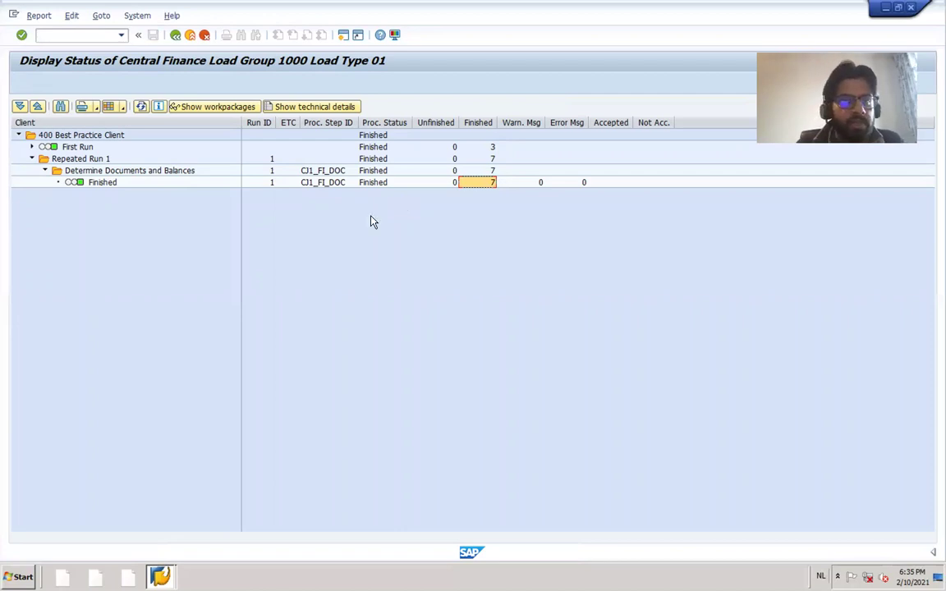
Return to the IMG tree, briefly reopening and leaving Execute Initial Load.
{"action": "left_click", "coordinate": [175, 35]}
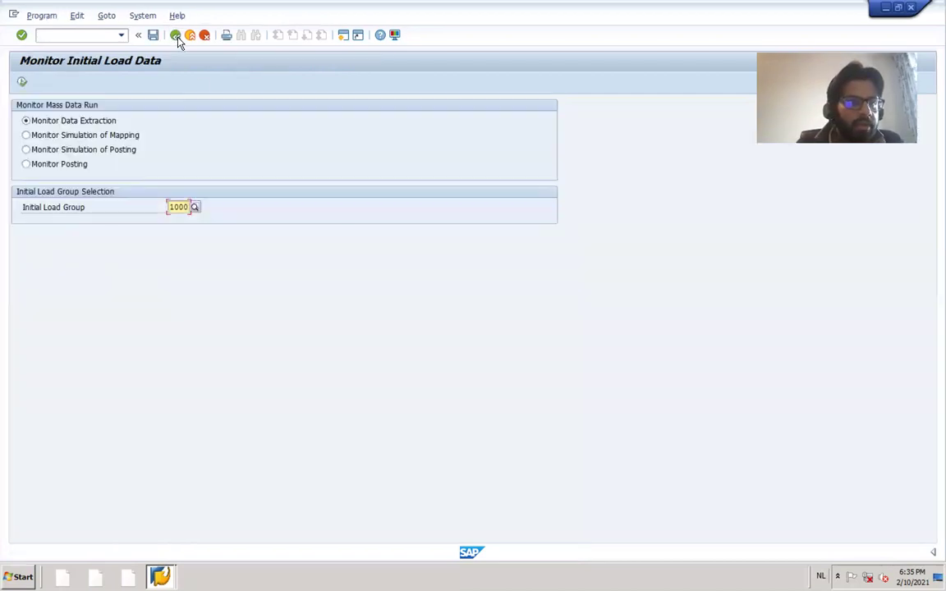
{"action": "left_click", "coordinate": [175, 35]}
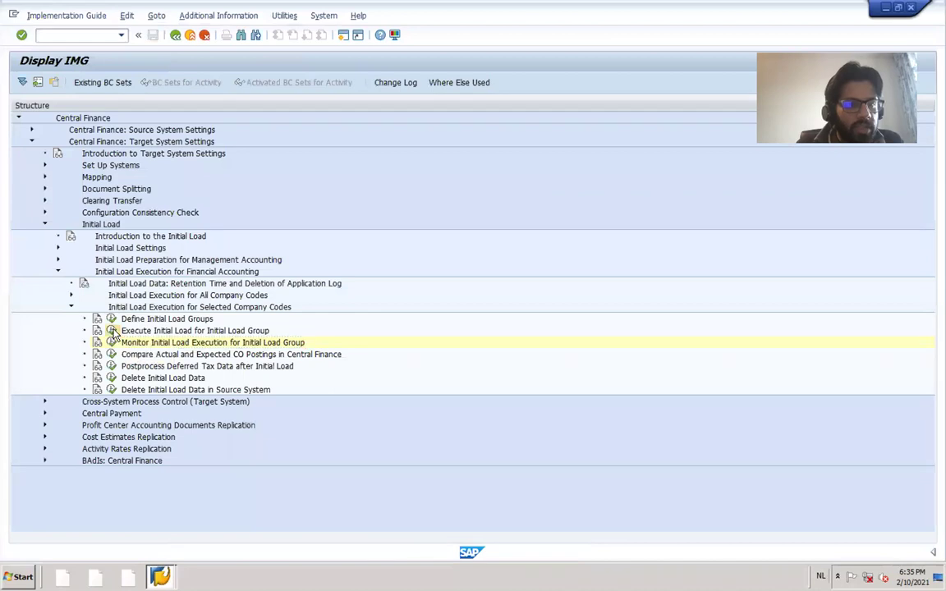
{"action": "left_click", "coordinate": [112, 331]}
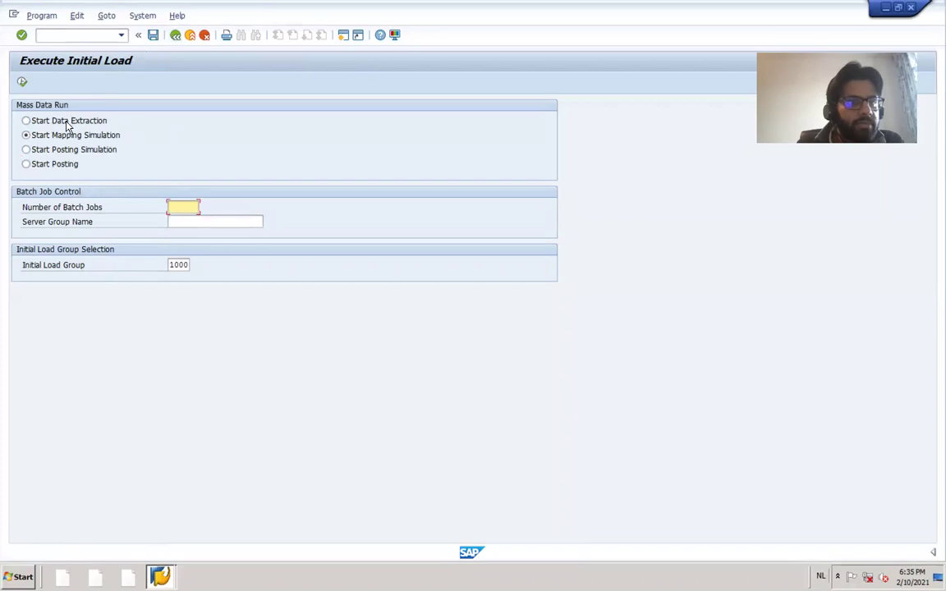
{"action": "left_click", "coordinate": [175, 35]}
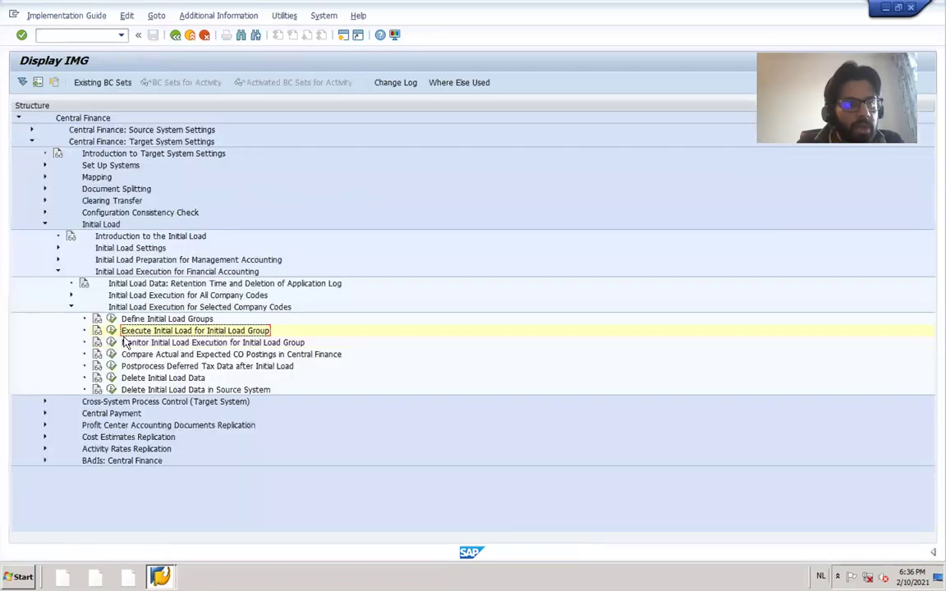
Run Monitor Posting and open the log of the finished CJ2_FI_PST work package.
{"action": "left_click", "coordinate": [111, 342]}
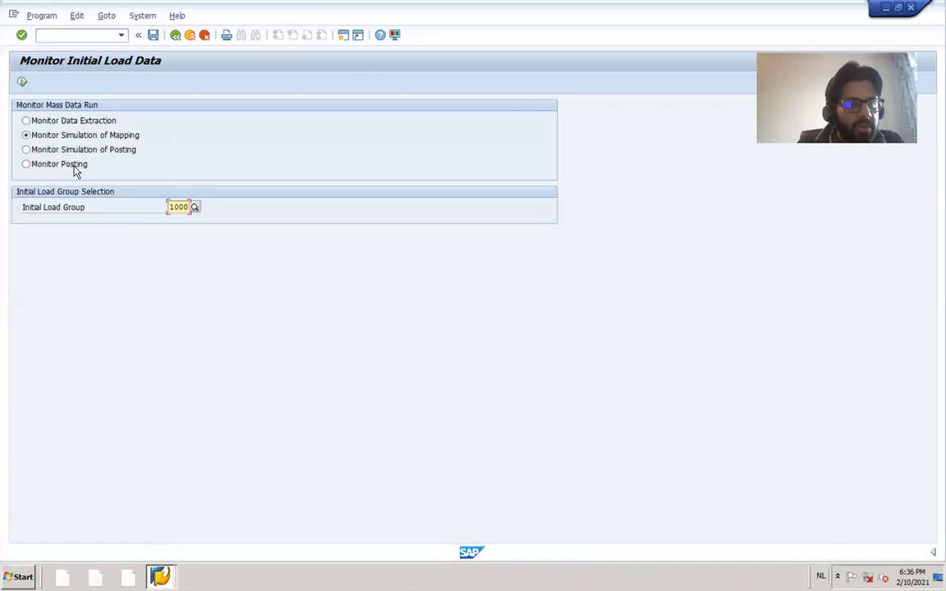
{"action": "left_click", "coordinate": [73, 165]}
{"action": "left_click", "coordinate": [22, 82]}
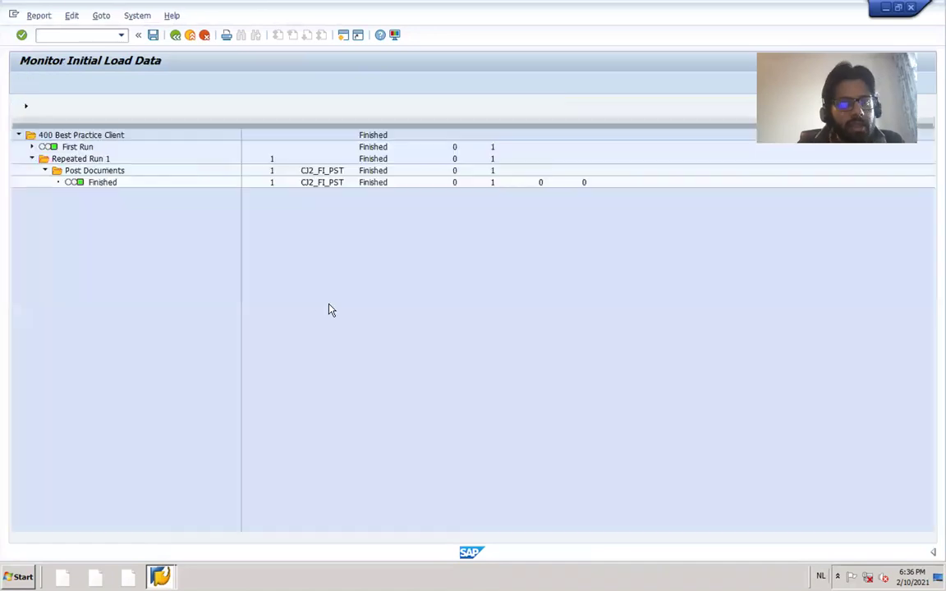
{"action": "double_click", "coordinate": [481, 182]}
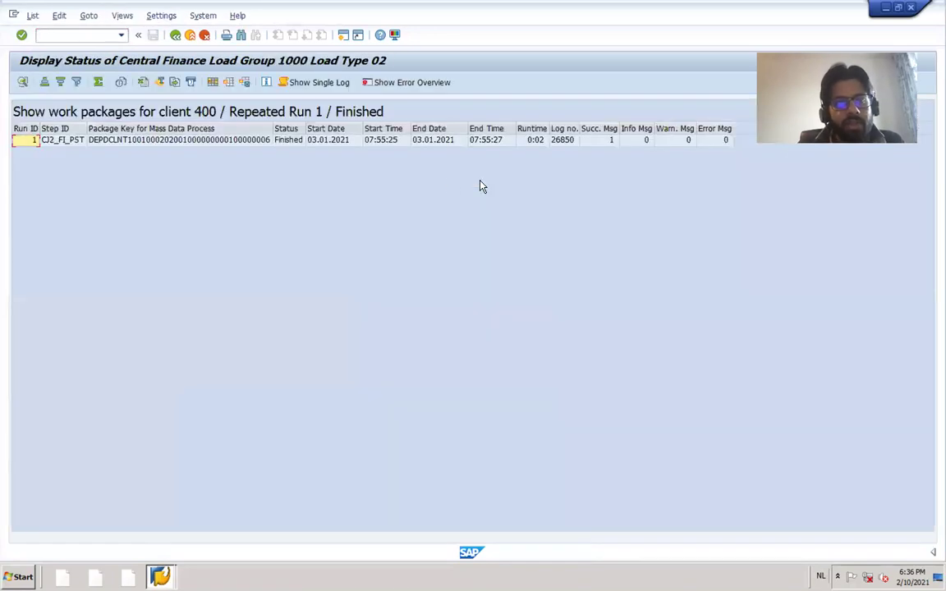
{"action": "left_click", "coordinate": [117, 141]}
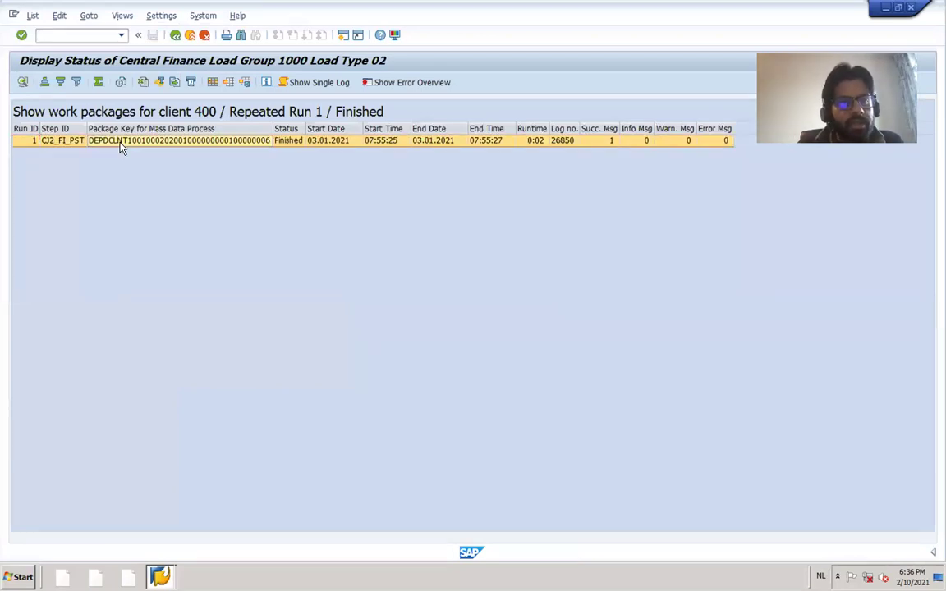
{"action": "double_click", "coordinate": [119, 144]}
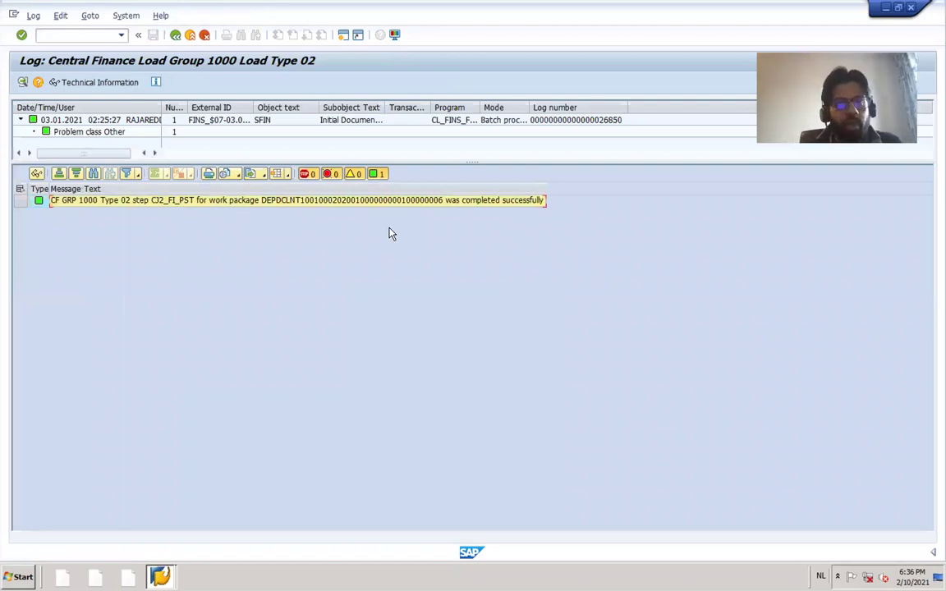
Back out of the work package log through the status tree to the monitor screens.
{"action": "left_click", "coordinate": [175, 35]}
{"action": "left_click", "coordinate": [175, 35]}
{"action": "left_click", "coordinate": [175, 35]}
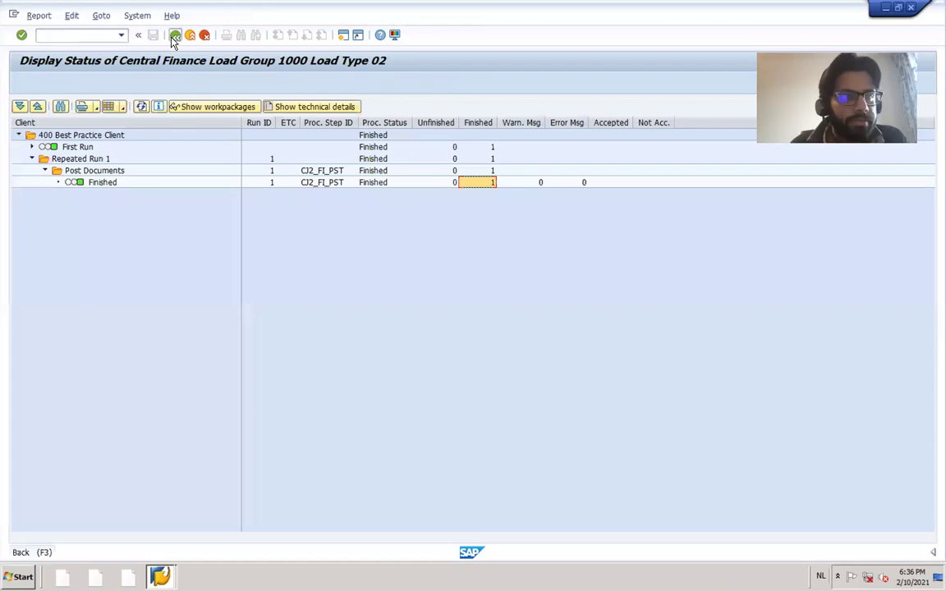
{"action": "left_click", "coordinate": [175, 36]}
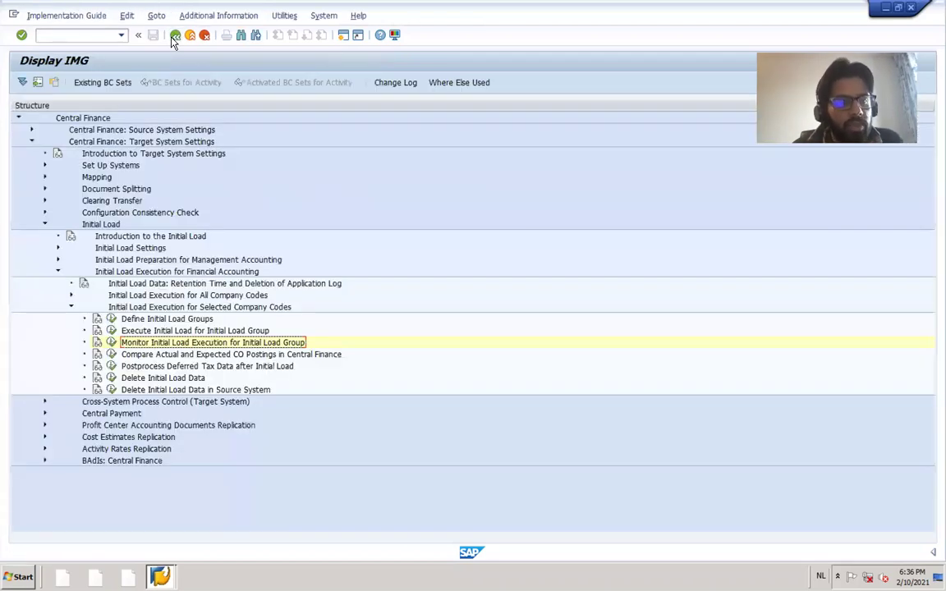